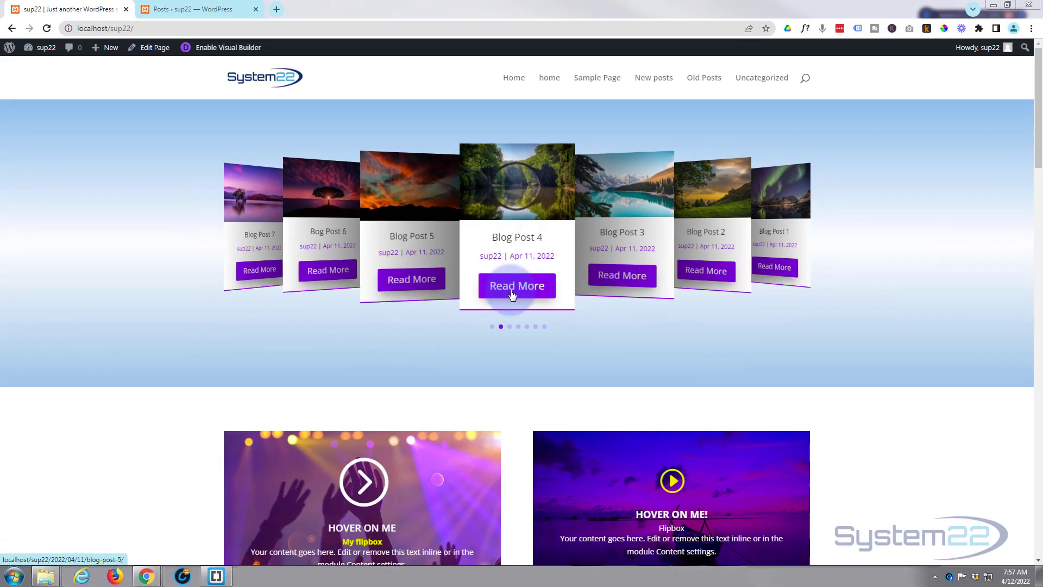
# Open Blog Post 4 from the home page carousel and scroll through its post page
pyautogui.click(511, 293)
pyautogui.scroll(-1, 511, 287)
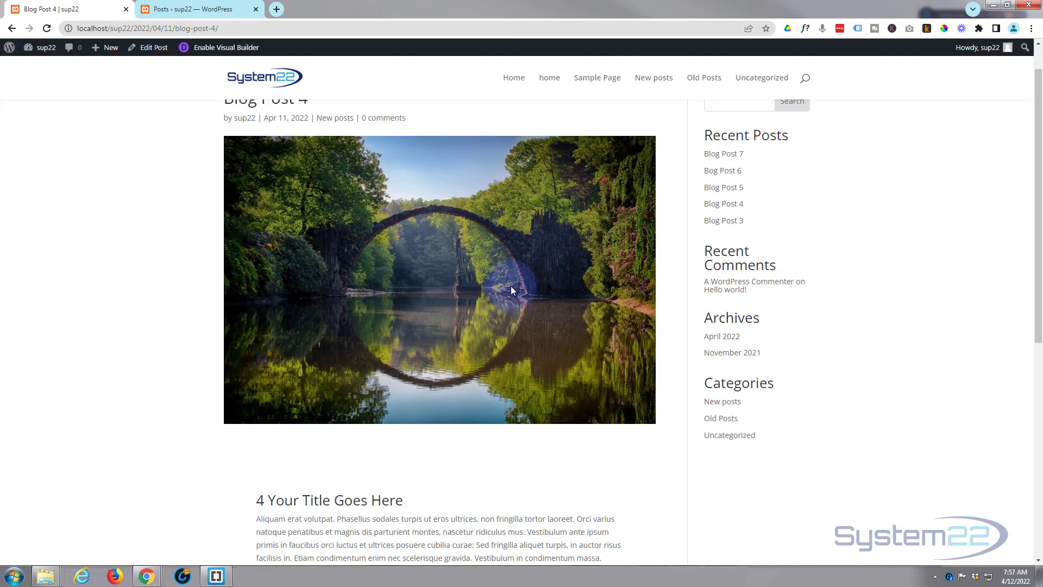
pyautogui.scroll(-6, 510, 286)
pyautogui.scroll(2, 511, 286)
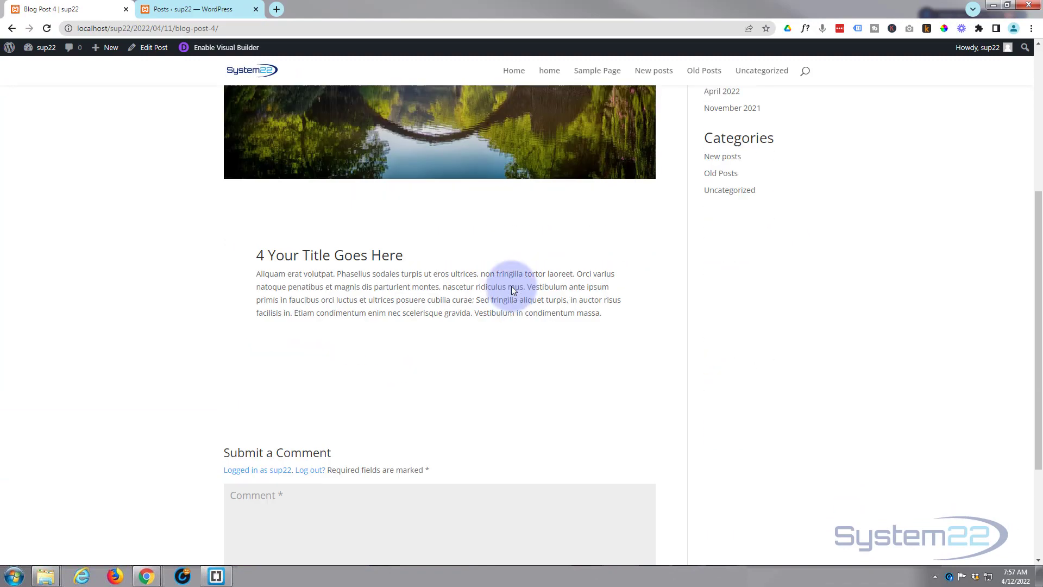
pyautogui.scroll(5, 511, 285)
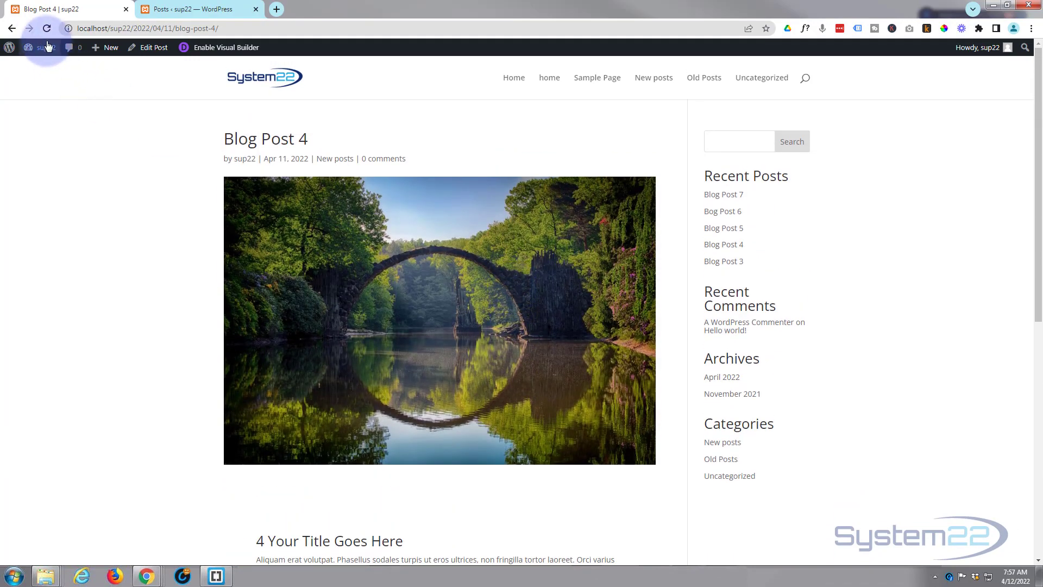
# Return home, enable the Visual Builder, check post categories in the admin Posts list, then come back
pyautogui.click(12, 29)
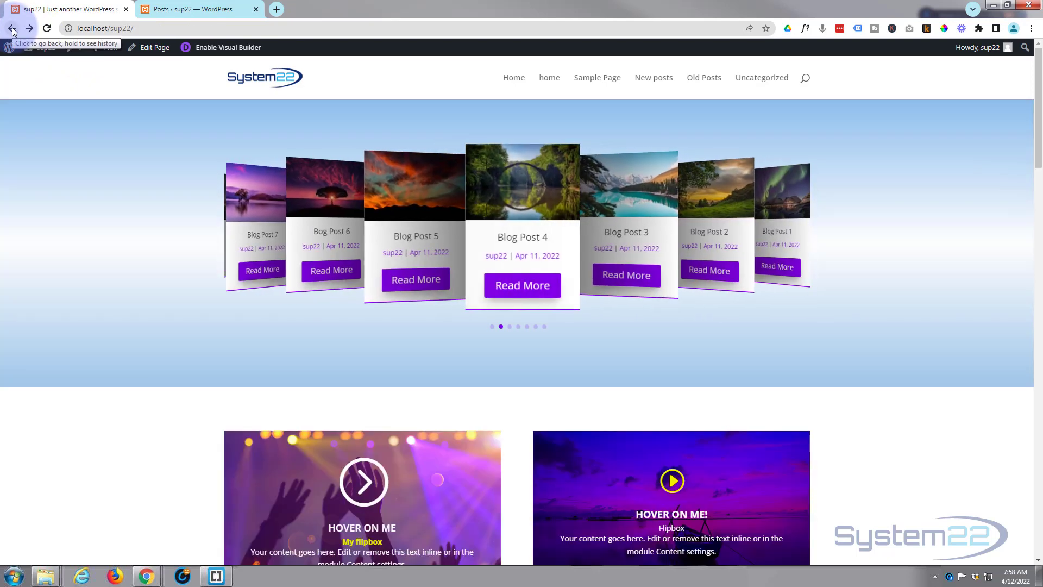
pyautogui.click(222, 51)
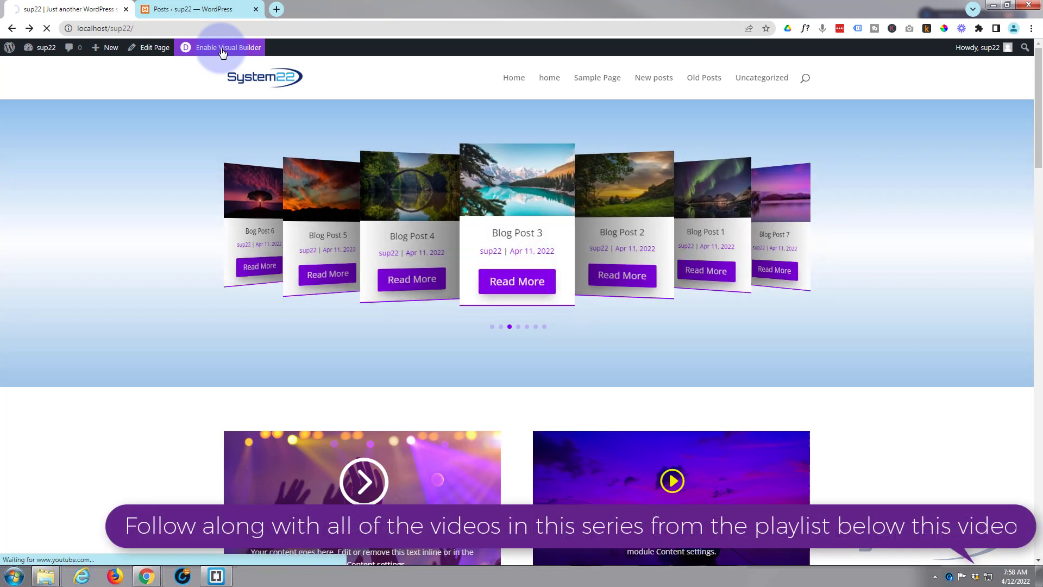
pyautogui.click(206, 9)
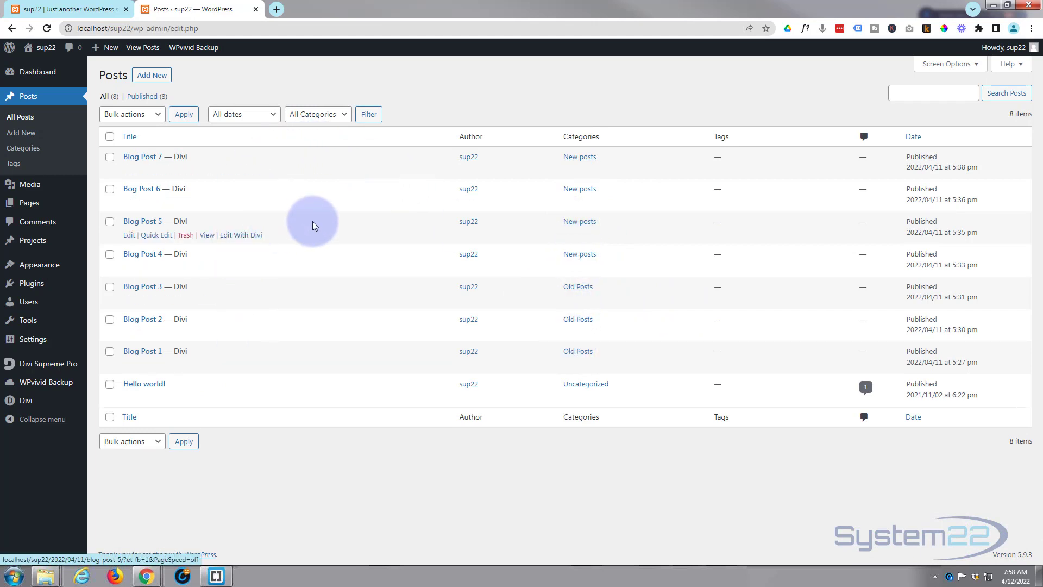
pyautogui.click(65, 8)
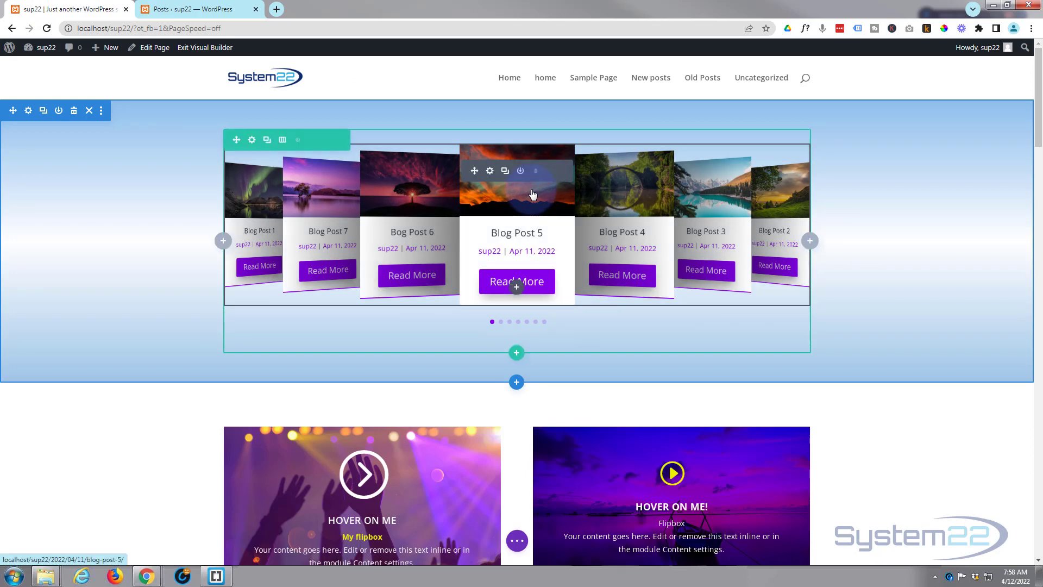
# Delete the 3D blog post carousel module from the home page's top section
pyautogui.click(536, 170)
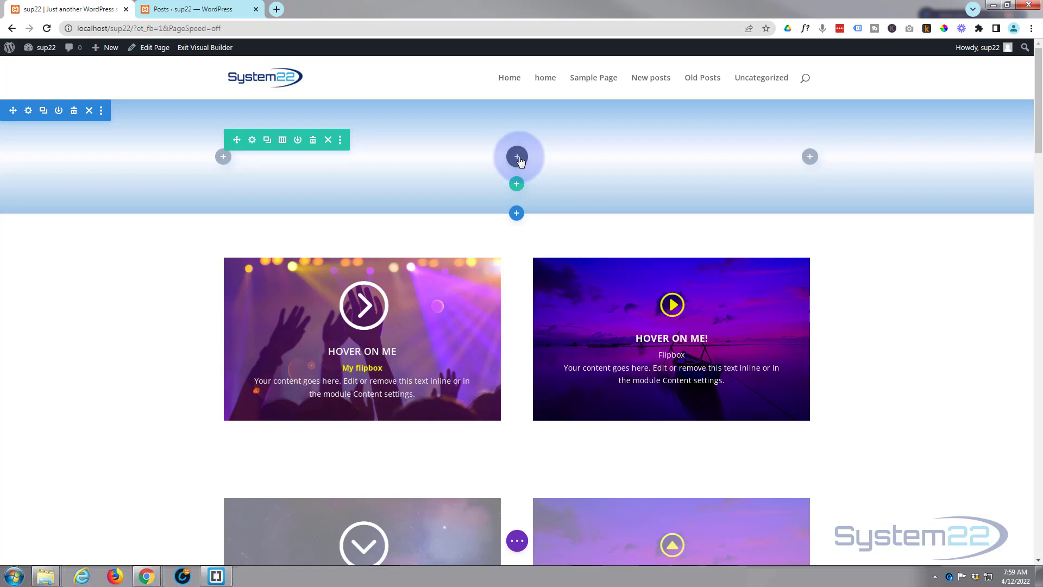
# Open Insert Module on the empty row and browse down to the Supreme modules
pyautogui.click(518, 158)
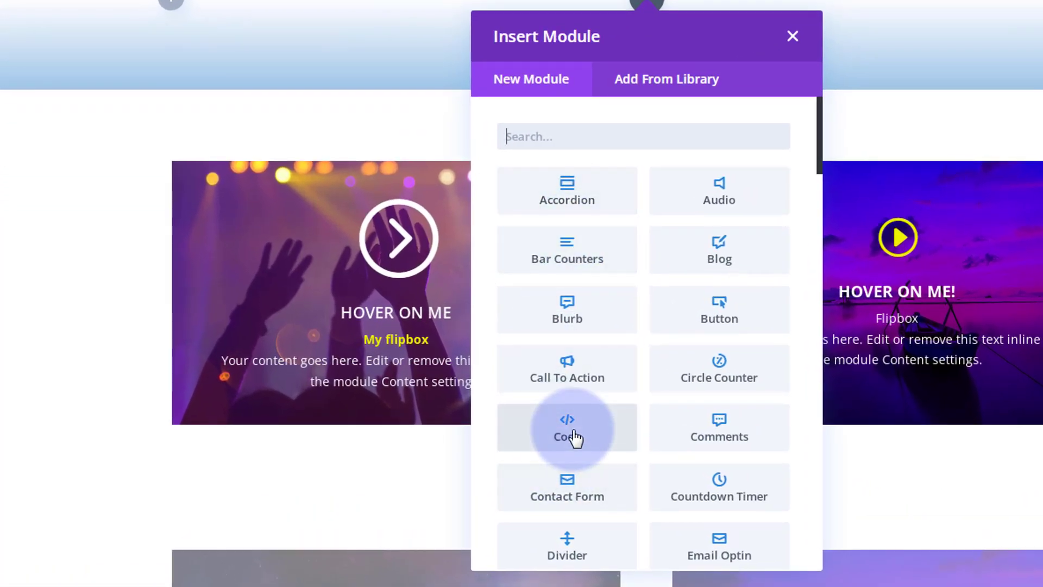
pyautogui.scroll(-4, 573, 432)
pyautogui.scroll(-9, 572, 429)
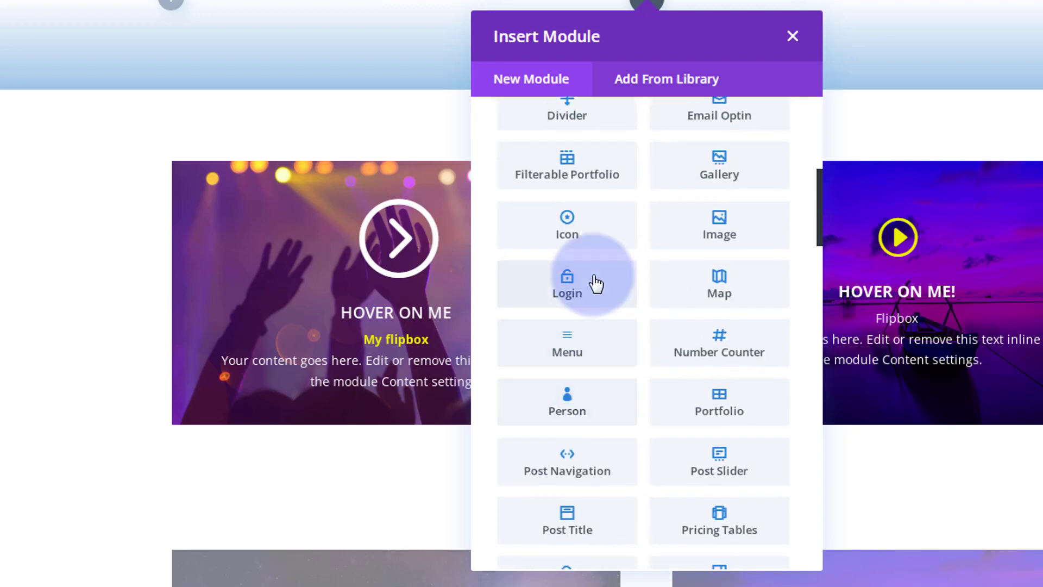
pyautogui.scroll(-3, 598, 280)
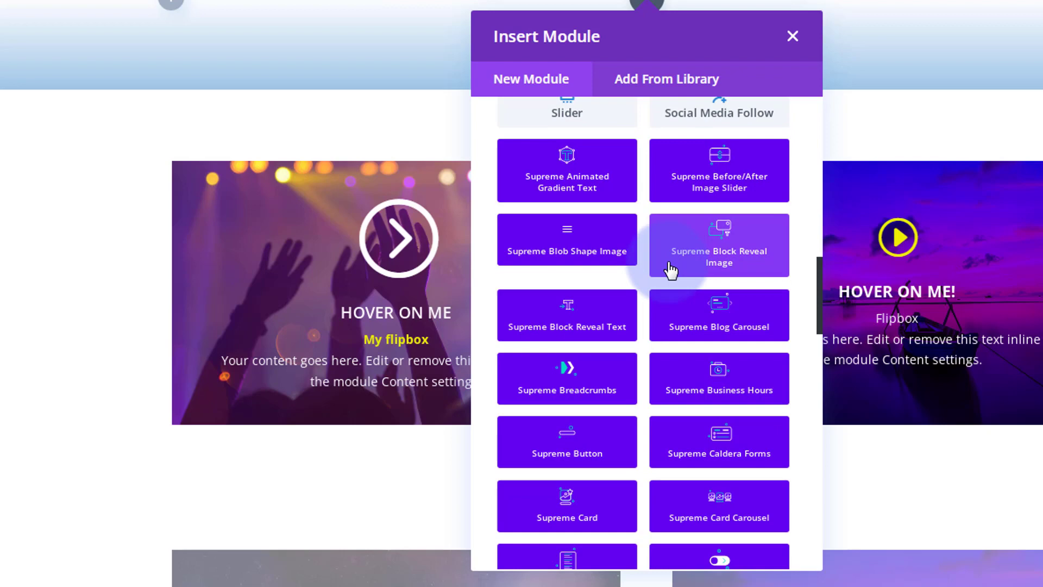
pyautogui.scroll(-5, 668, 272)
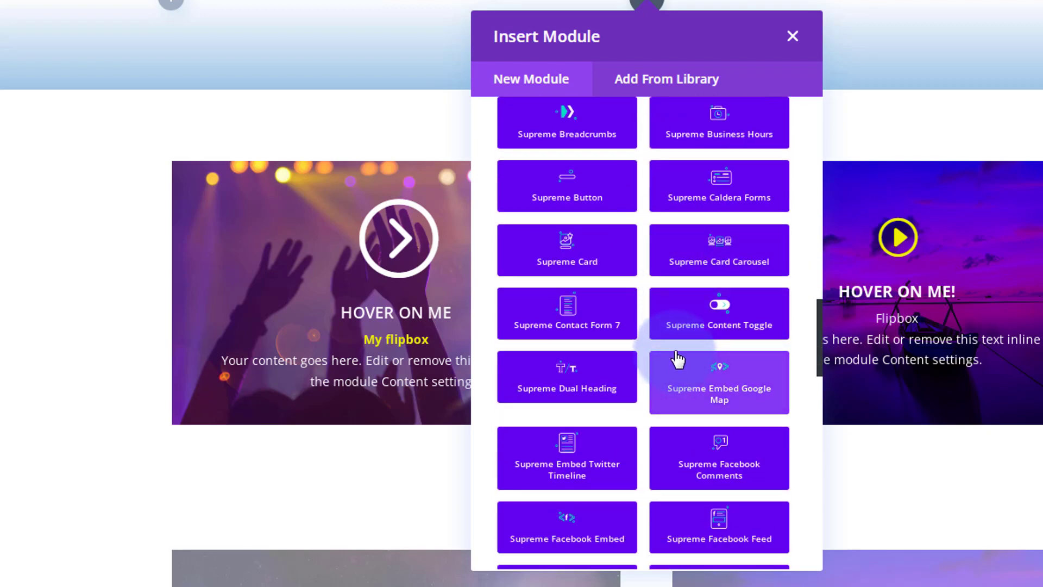
pyautogui.scroll(-3, 676, 344)
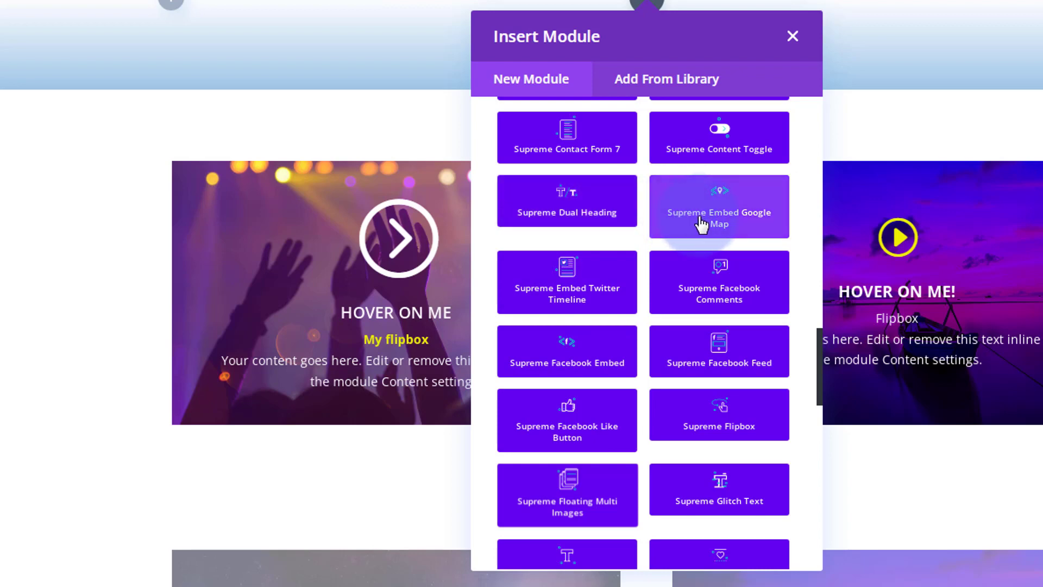
pyautogui.scroll(-5, 701, 223)
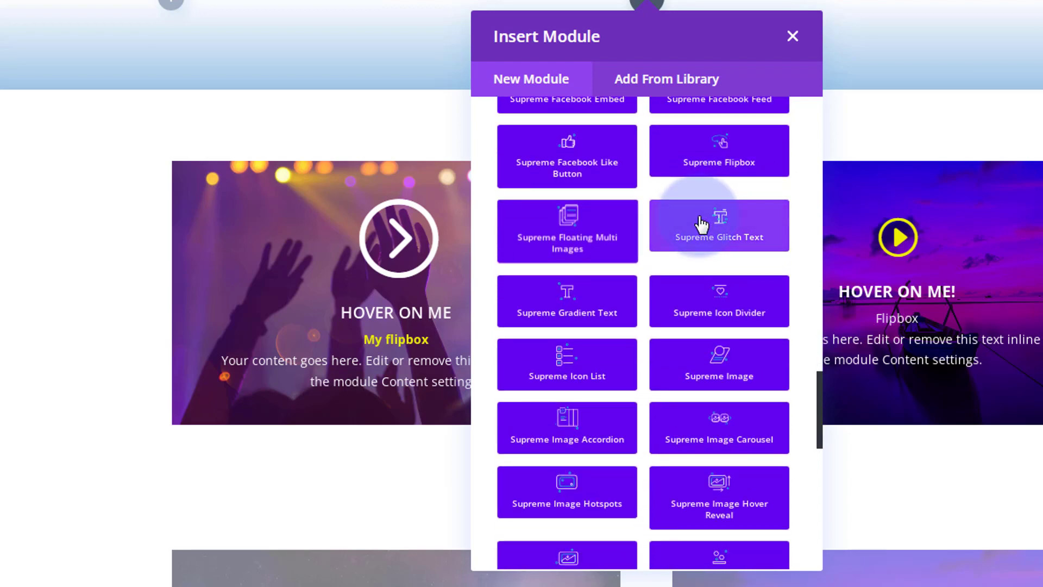
pyautogui.scroll(7, 700, 250)
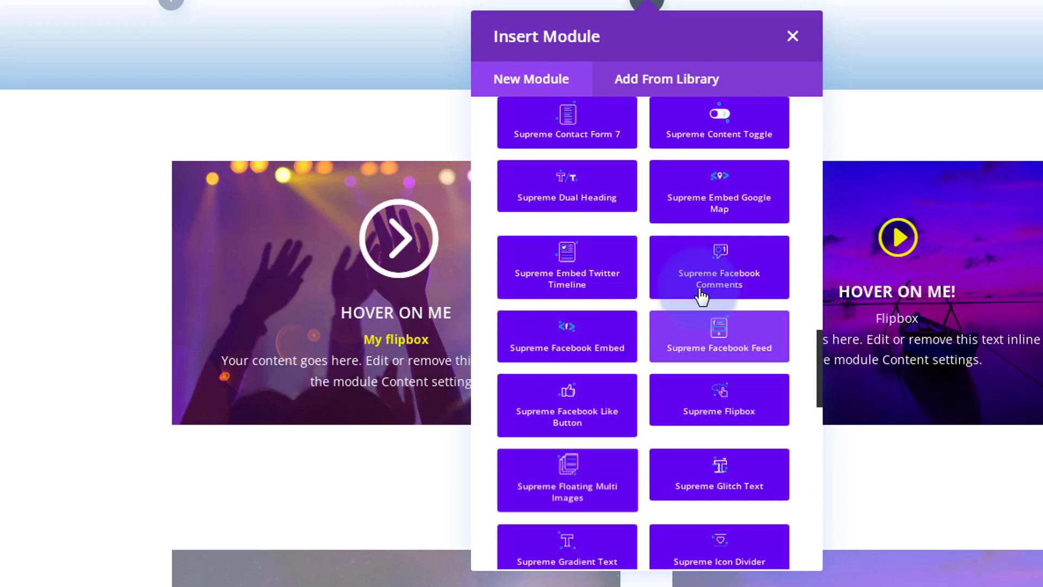
pyautogui.scroll(5, 704, 293)
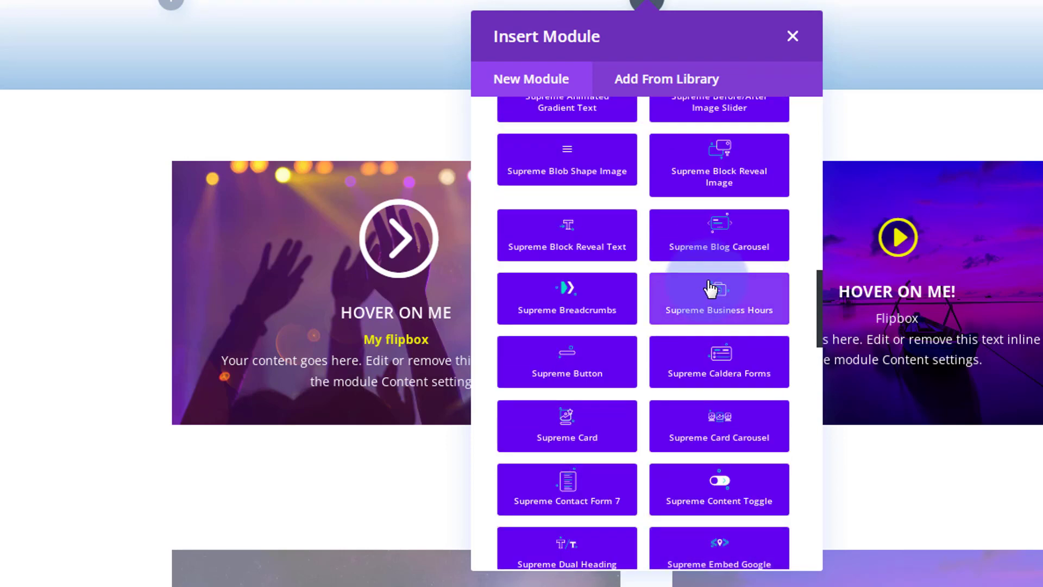
# Insert a Supreme Blog Carousel and include the New posts and Old Posts categories
pyautogui.click(737, 252)
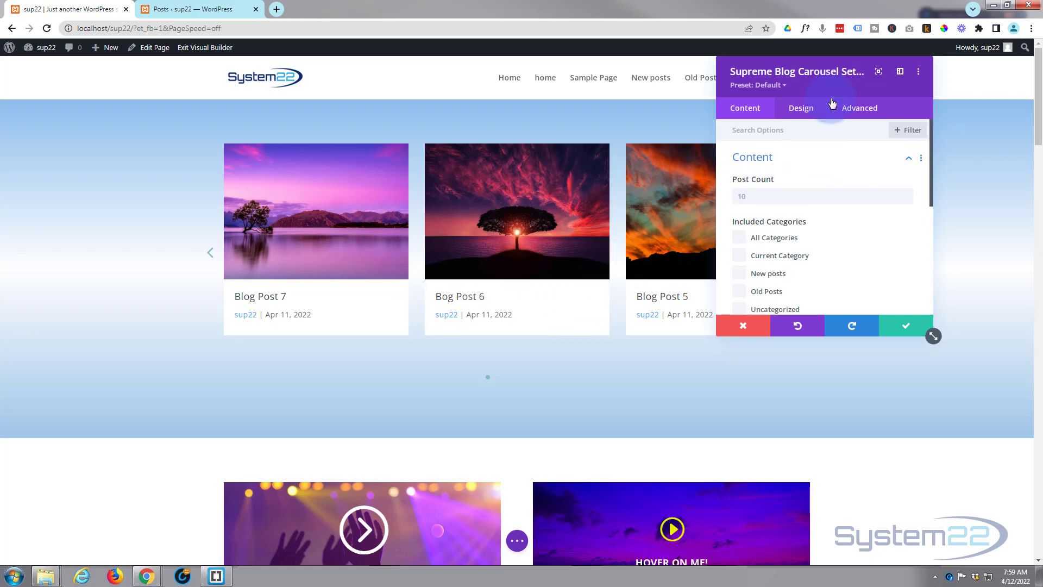
pyautogui.moveTo(830, 91); pyautogui.dragTo(886, 97)
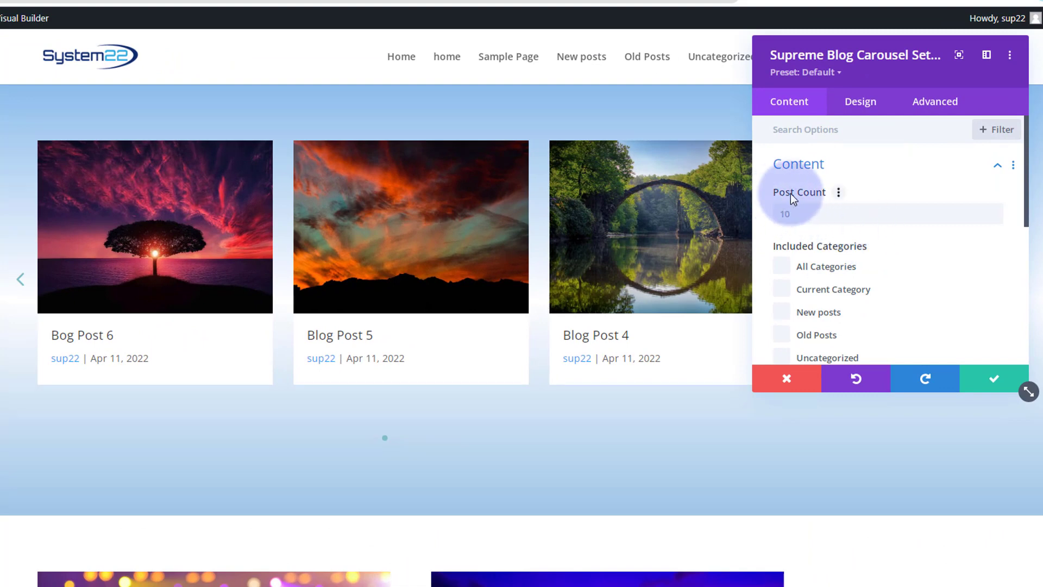
pyautogui.scroll(-2, 924, 272)
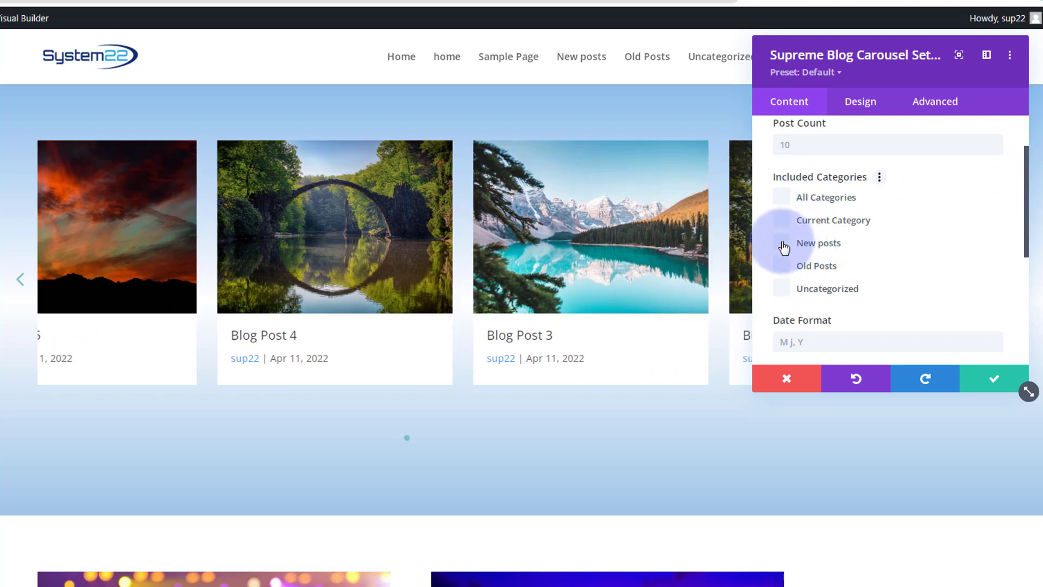
pyautogui.click(784, 266)
pyautogui.click(784, 266)
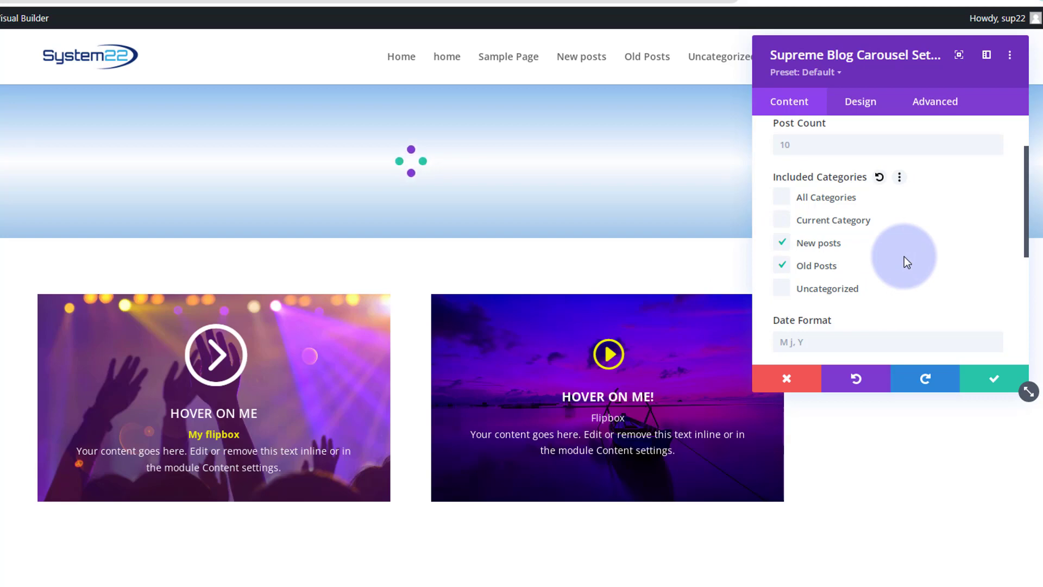
pyautogui.scroll(-3, 903, 255)
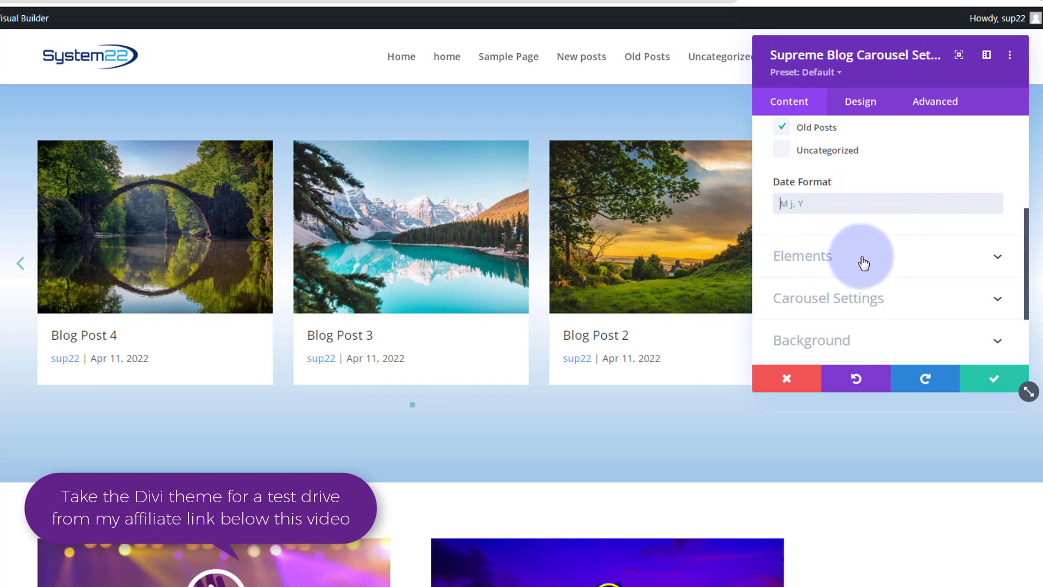
pyautogui.click(862, 260)
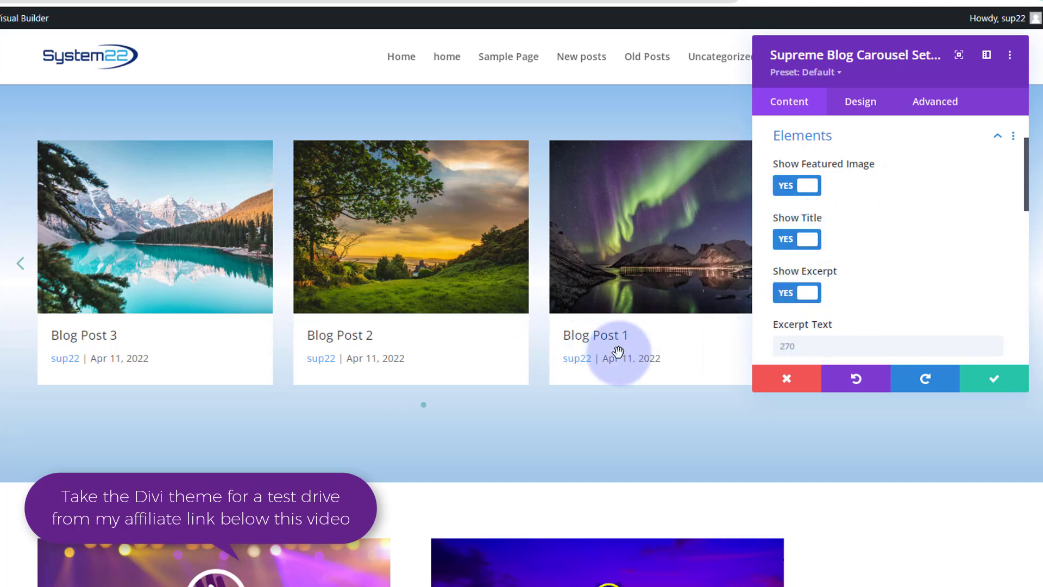
pyautogui.scroll(-1, 902, 258)
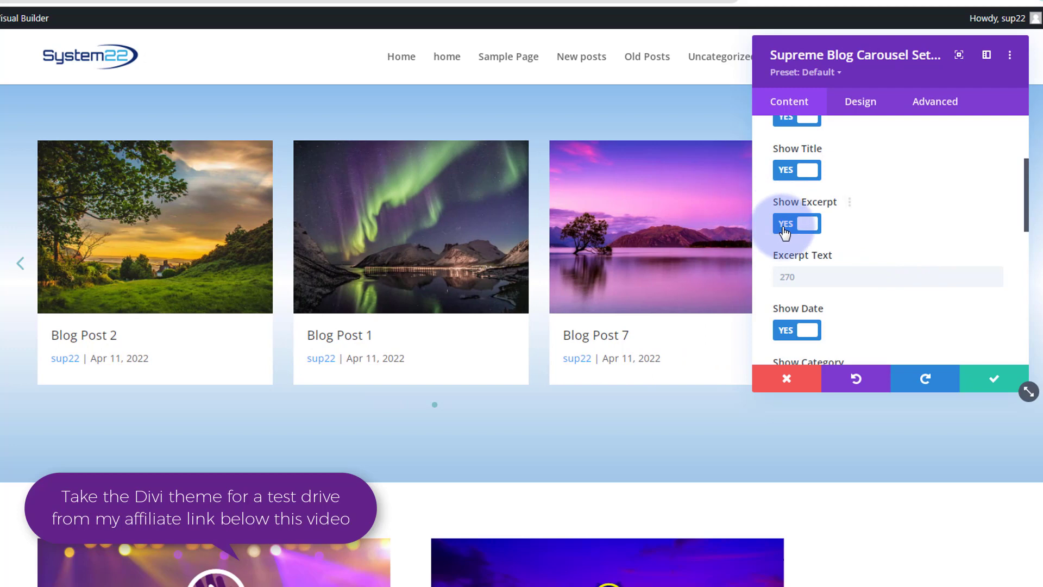
pyautogui.click(785, 223)
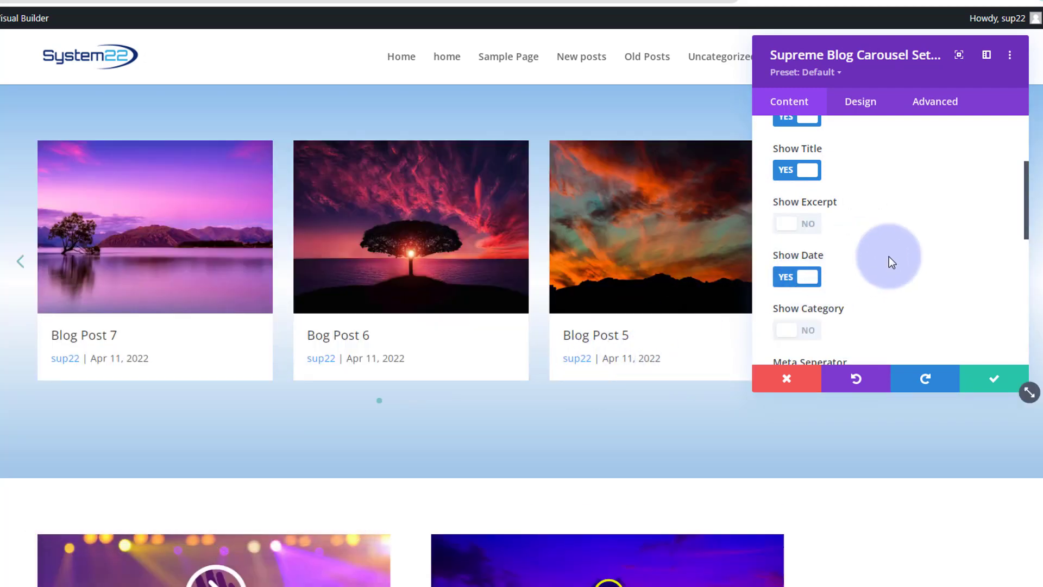
pyautogui.scroll(-2, 892, 261)
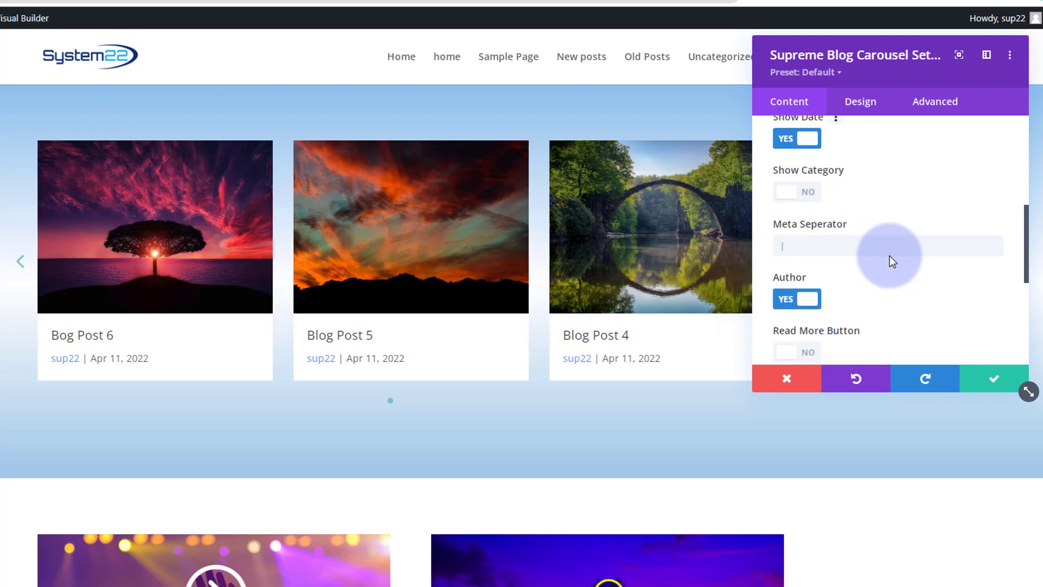
pyautogui.click(809, 193)
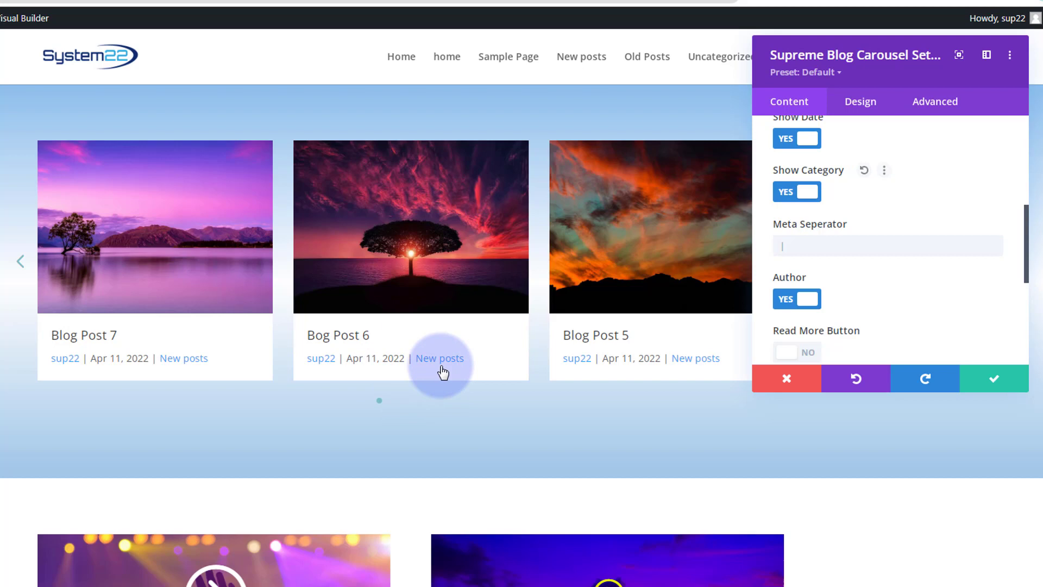
pyautogui.click(785, 195)
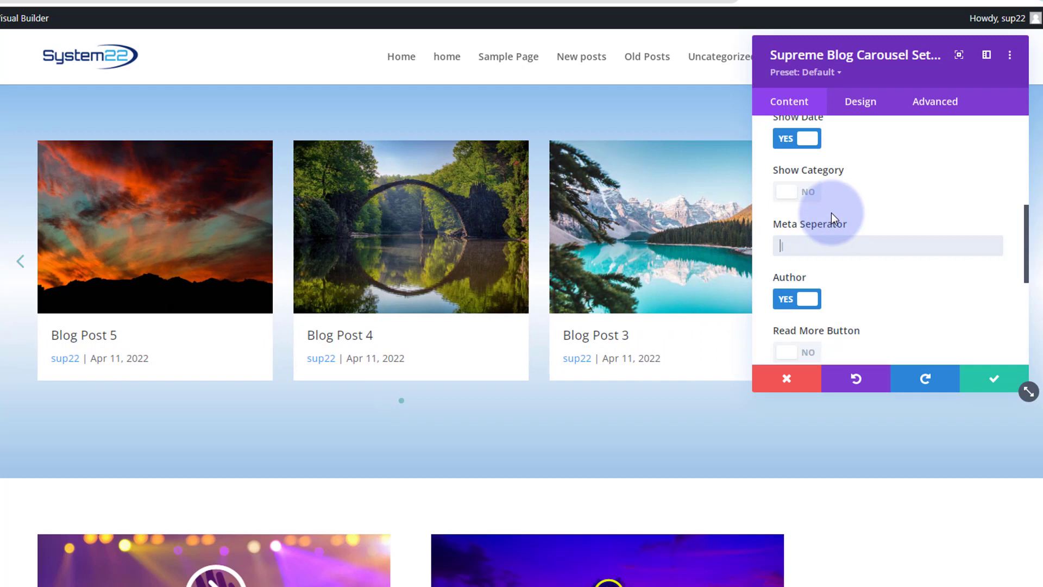
pyautogui.scroll(-3, 861, 272)
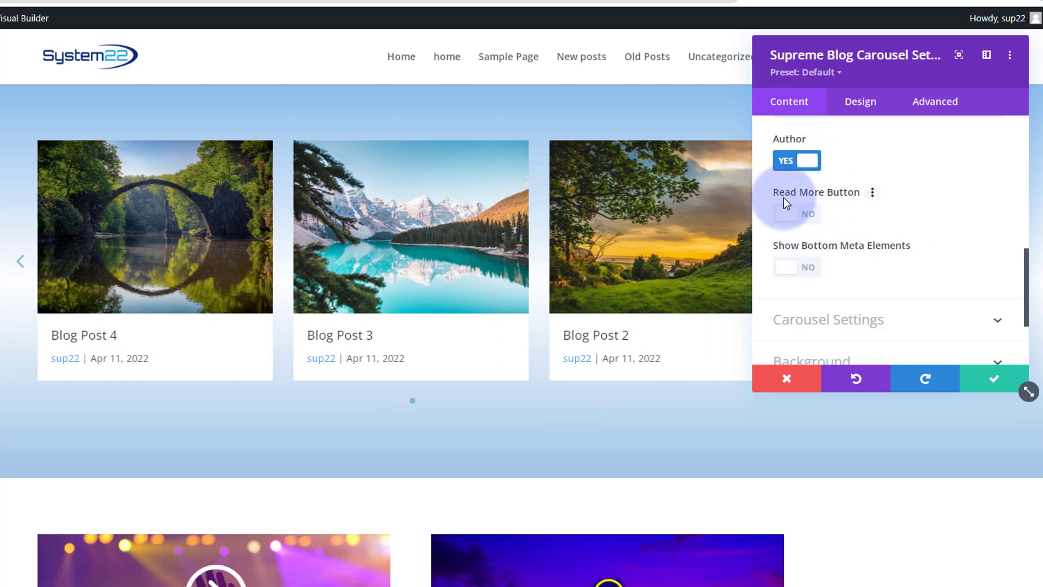
pyautogui.click(808, 218)
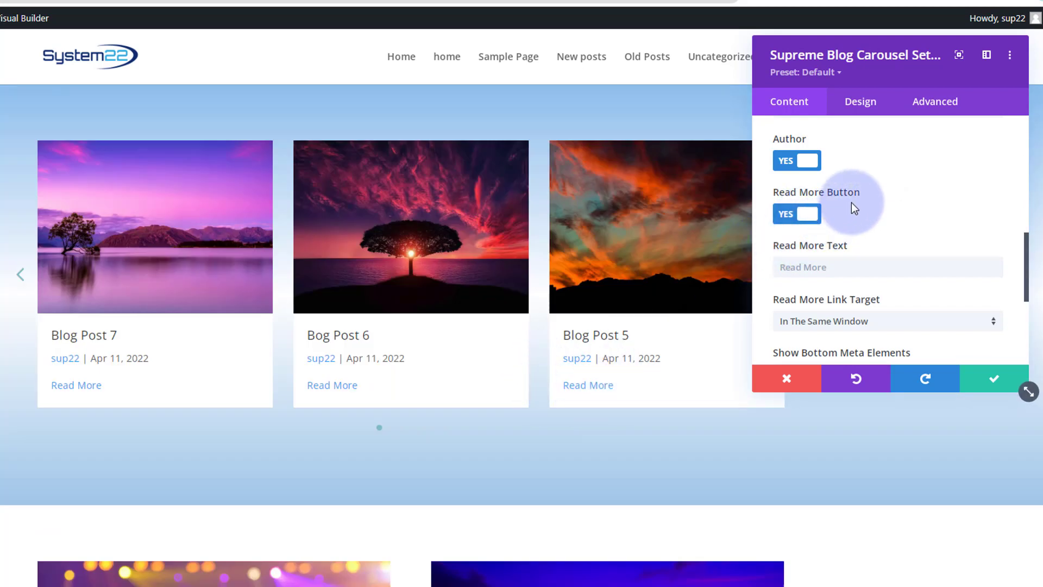
pyautogui.scroll(-3, 852, 203)
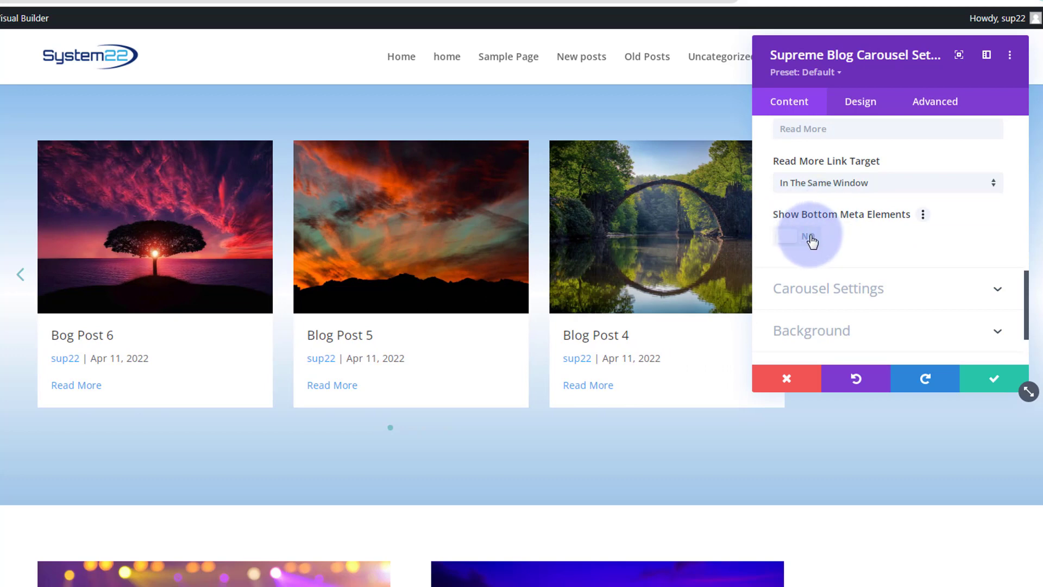
pyautogui.click(809, 238)
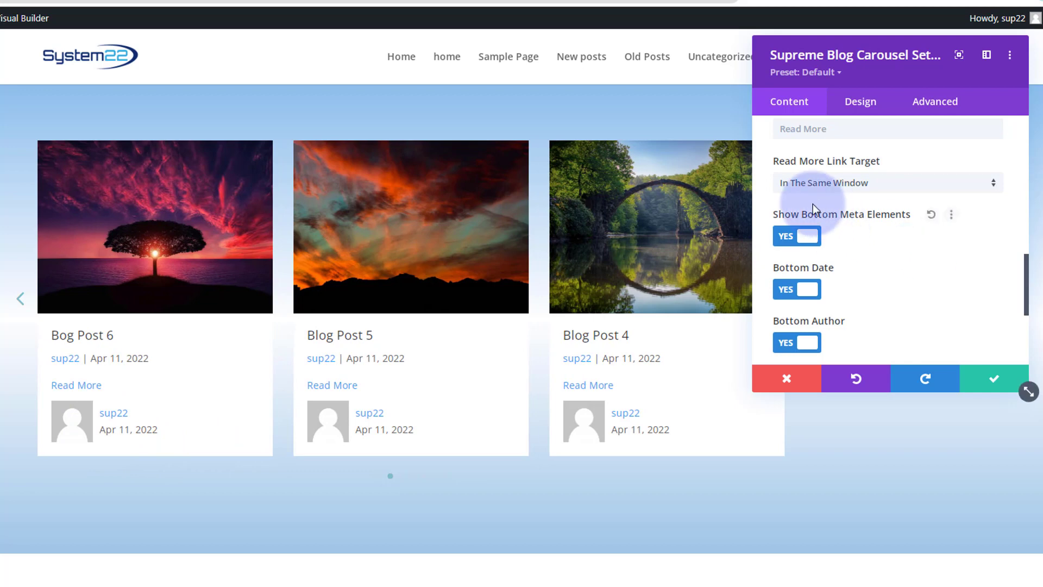
pyautogui.scroll(2, 840, 242)
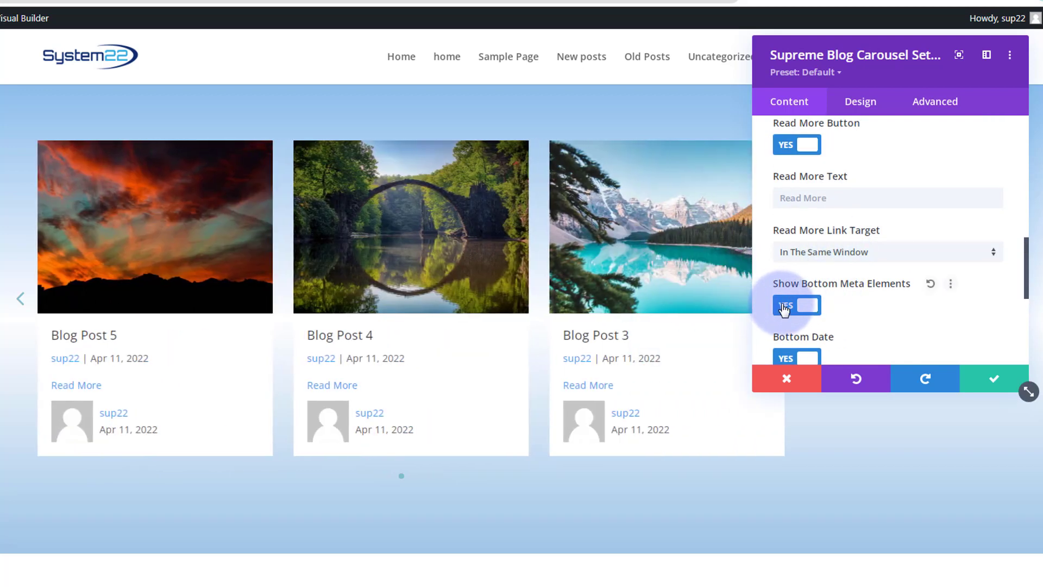
pyautogui.click(785, 308)
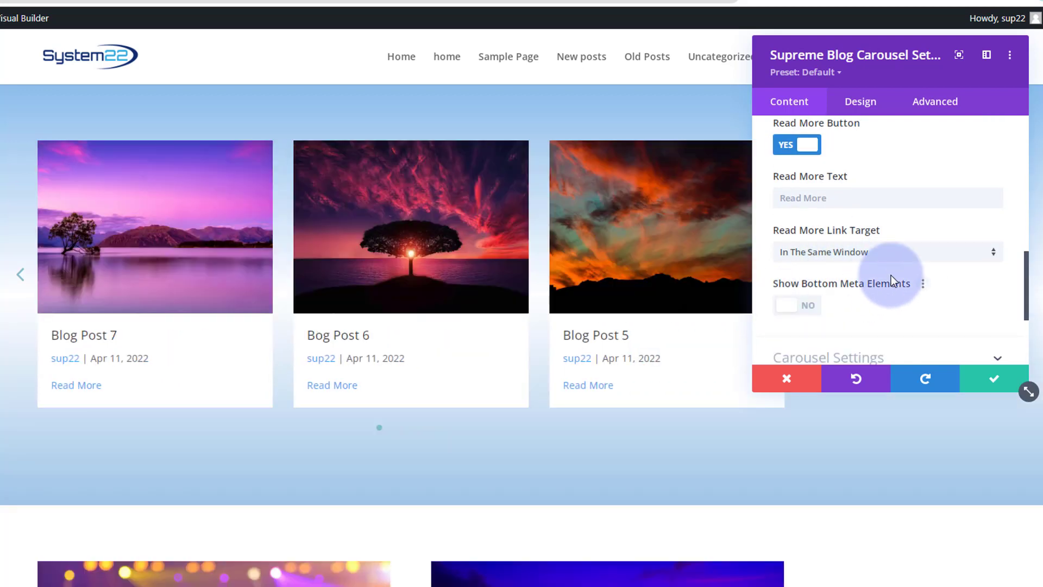
pyautogui.scroll(-1, 892, 278)
pyautogui.scroll(-1, 892, 283)
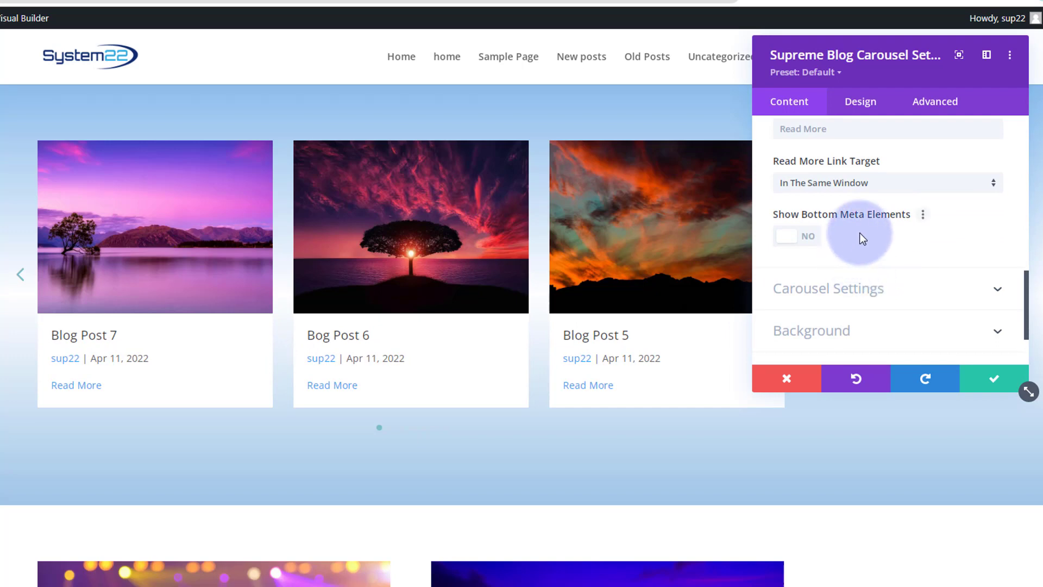
pyautogui.scroll(-3, 873, 214)
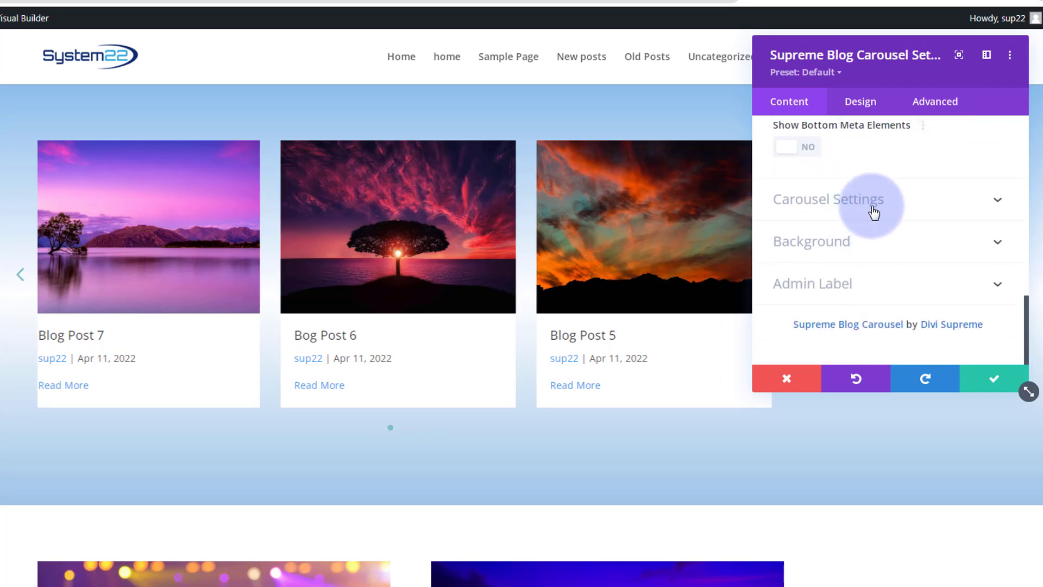
# In Carousel Settings, try the Flip effect and set the direction to Right to Left
pyautogui.click(886, 204)
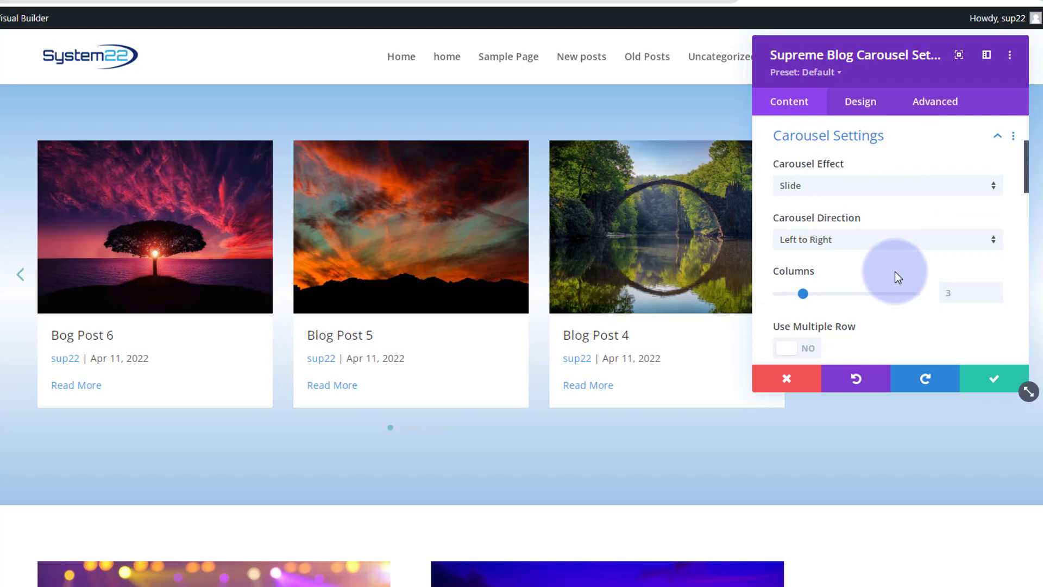
pyautogui.moveTo(935, 68); pyautogui.dragTo(995, 138)
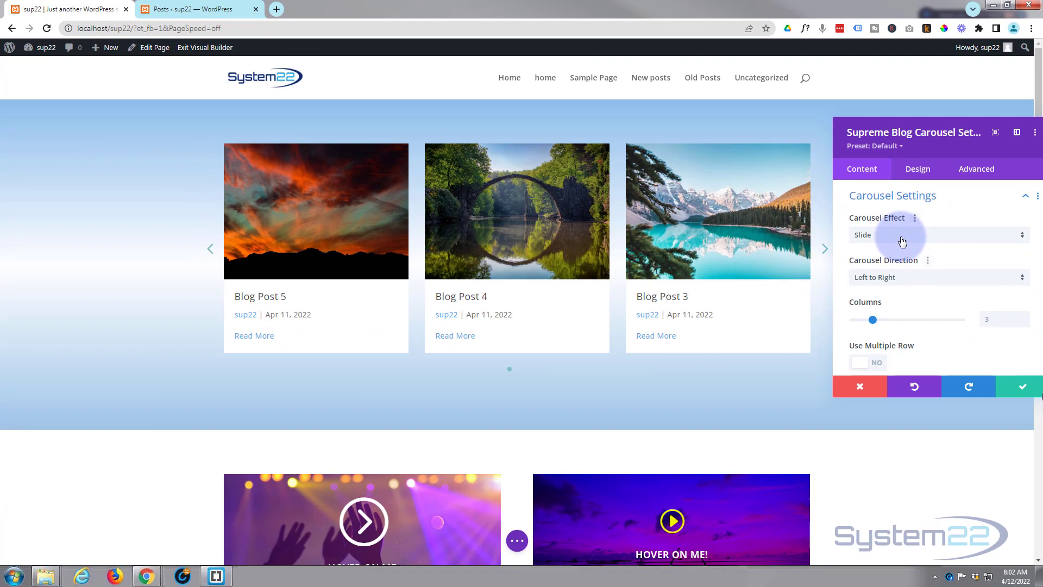
pyautogui.click(901, 257)
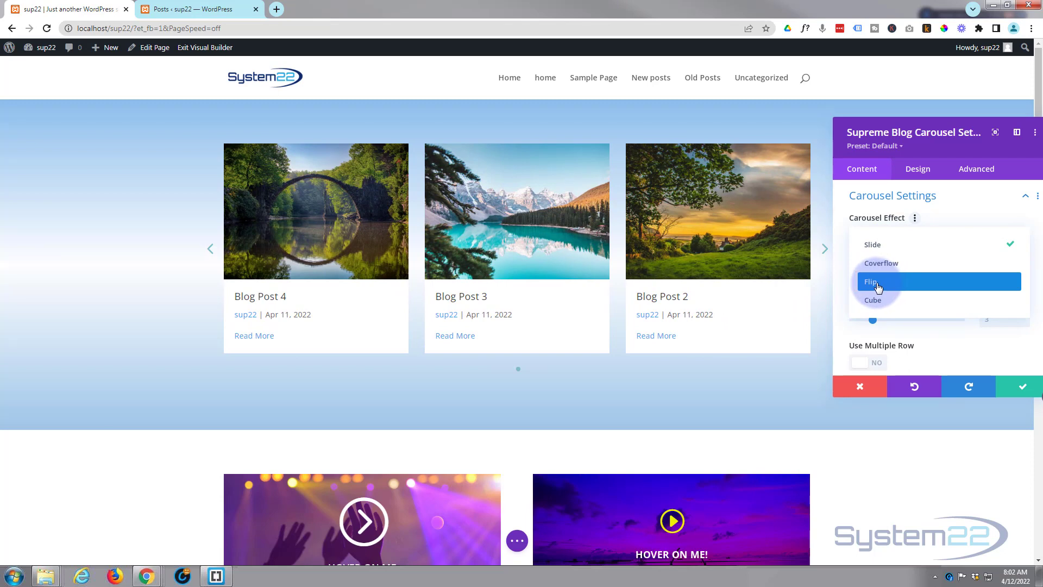
pyautogui.click(879, 282)
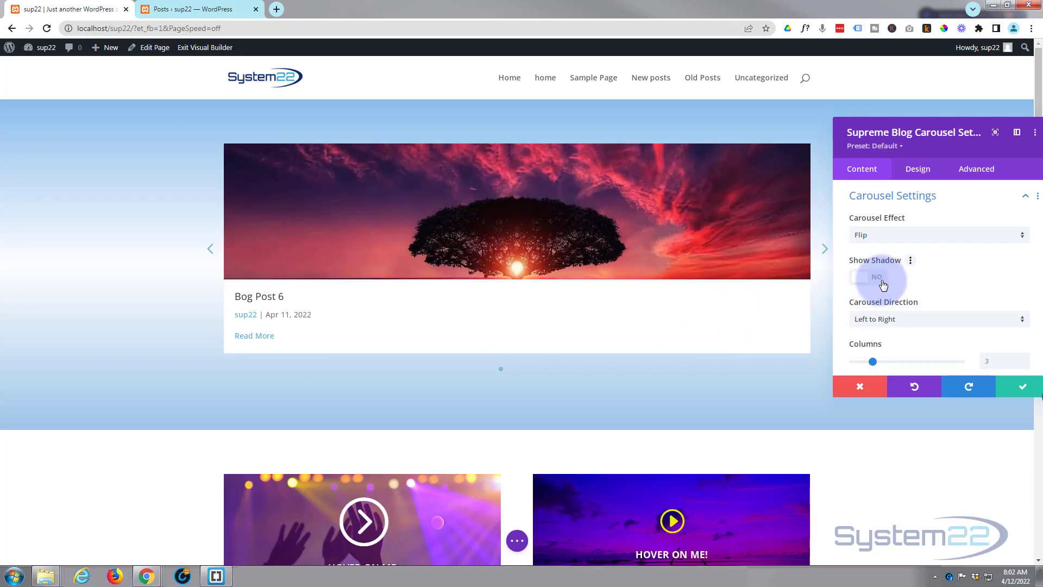
pyautogui.click(899, 321)
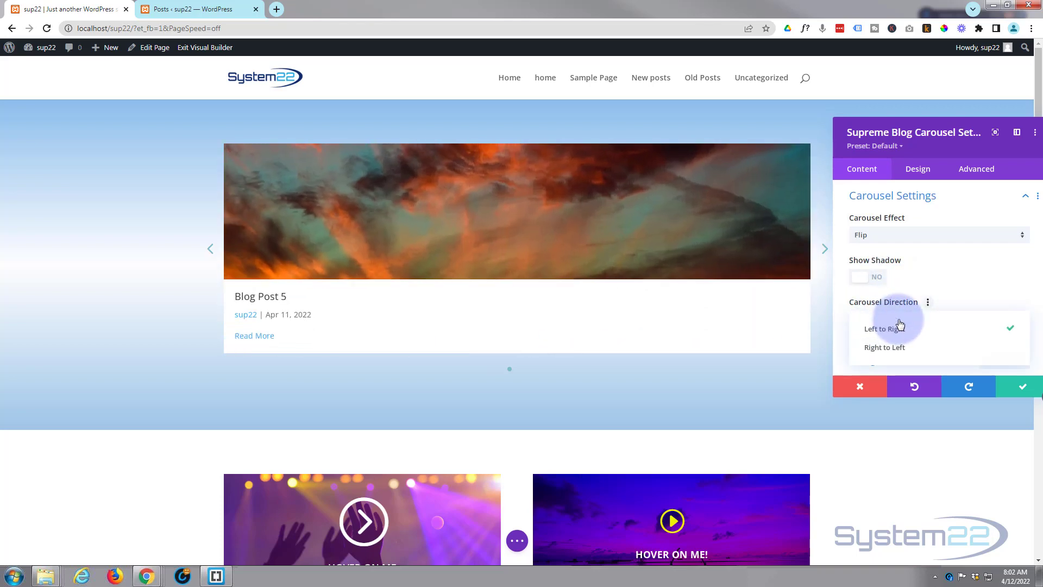
pyautogui.click(901, 348)
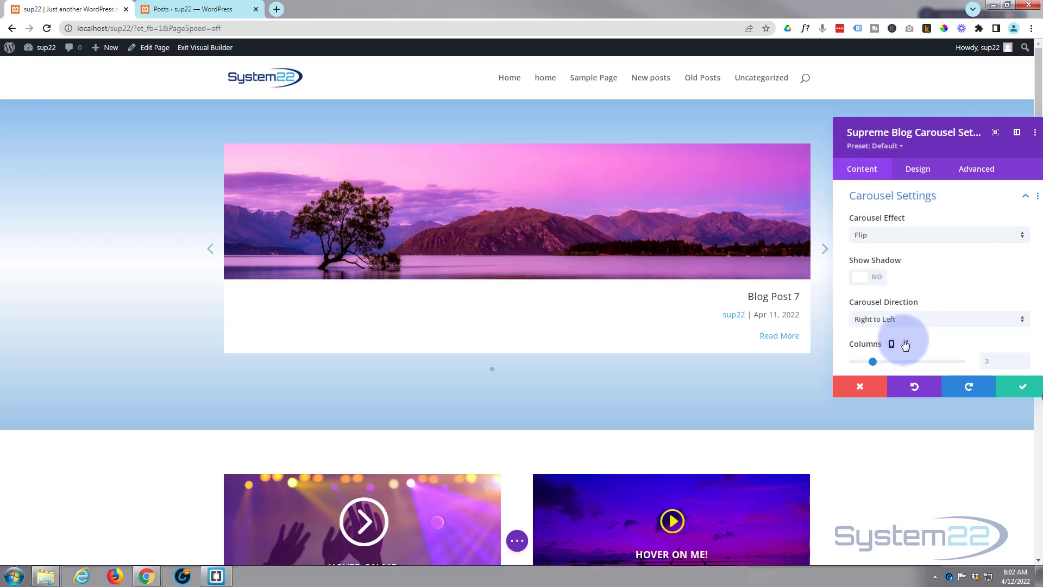
# Try Cube, then settle on Coverflow with rotate 42 and depth 143
pyautogui.click(902, 239)
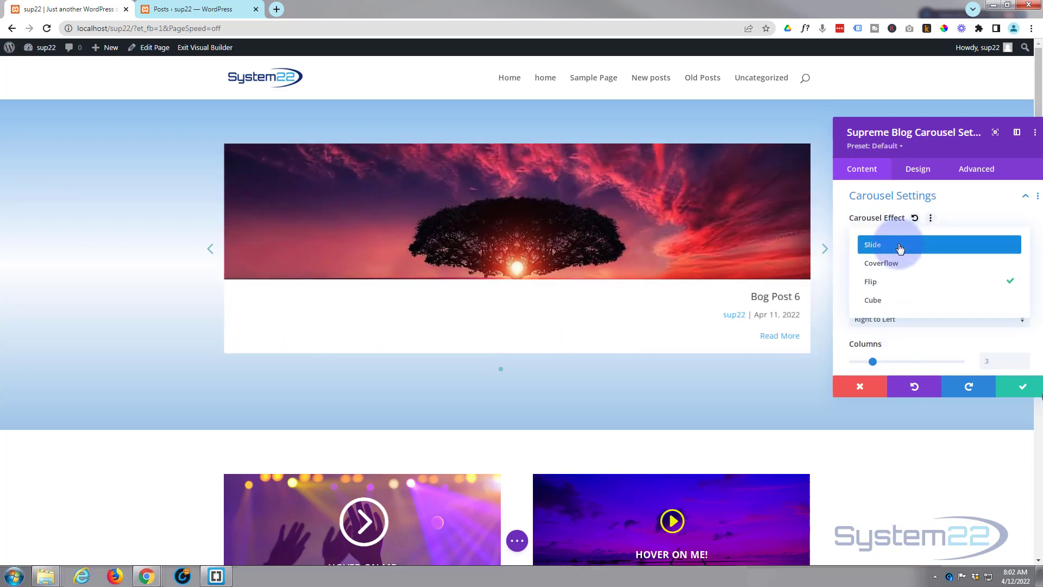
pyautogui.click(899, 301)
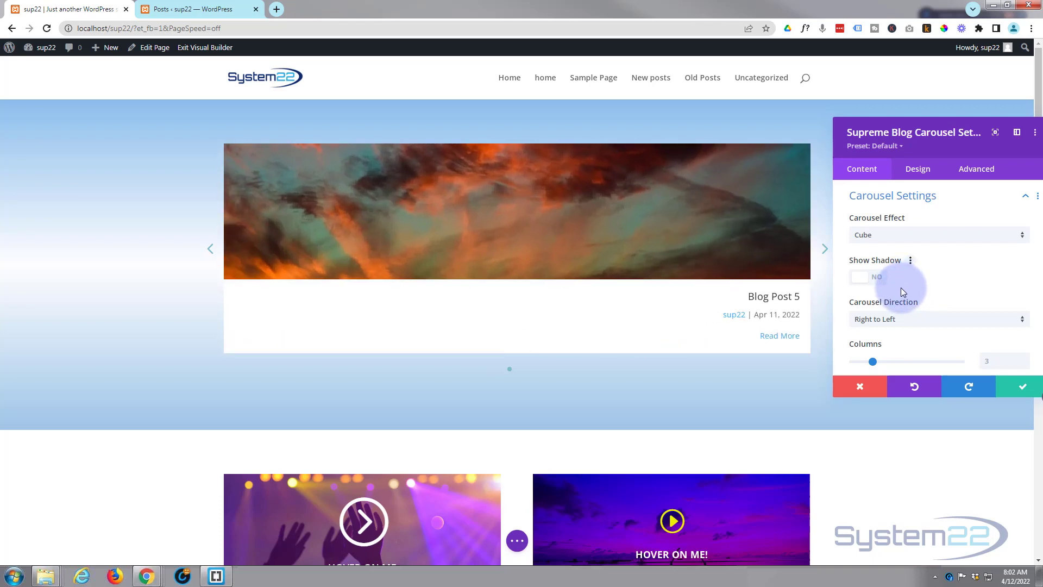
pyautogui.click(894, 236)
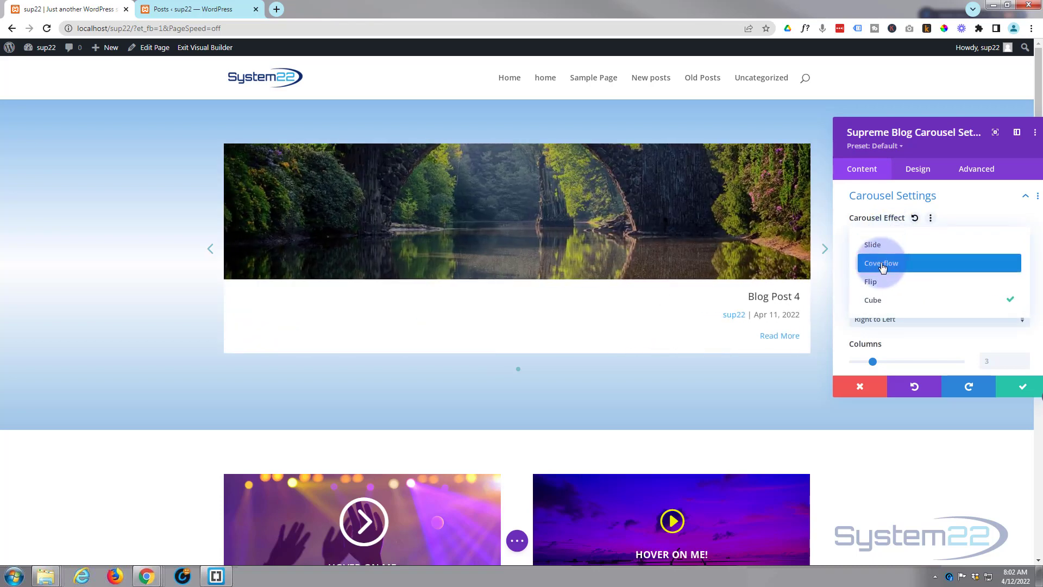
pyautogui.click(891, 265)
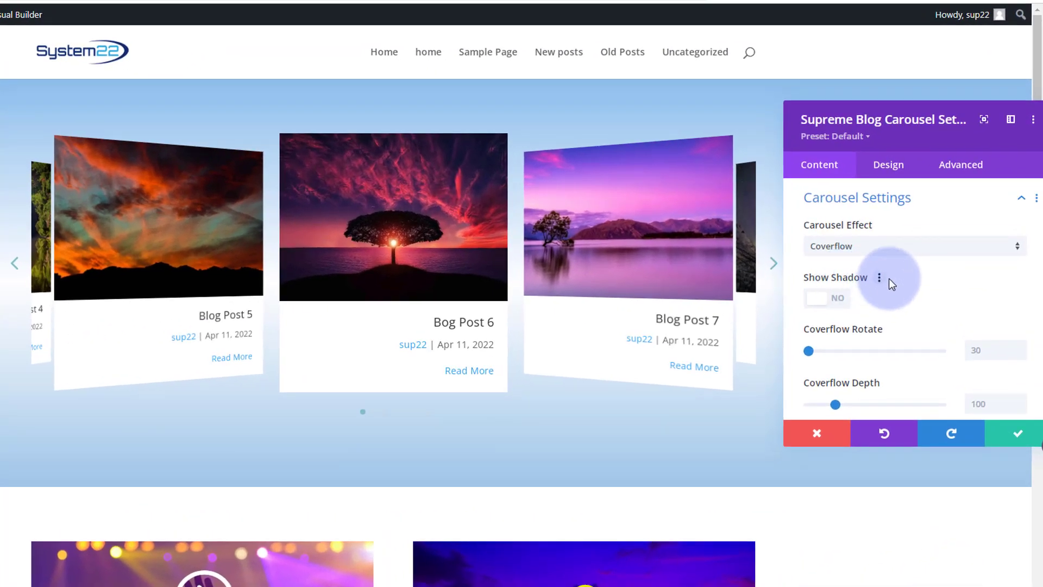
pyautogui.scroll(-1, 889, 278)
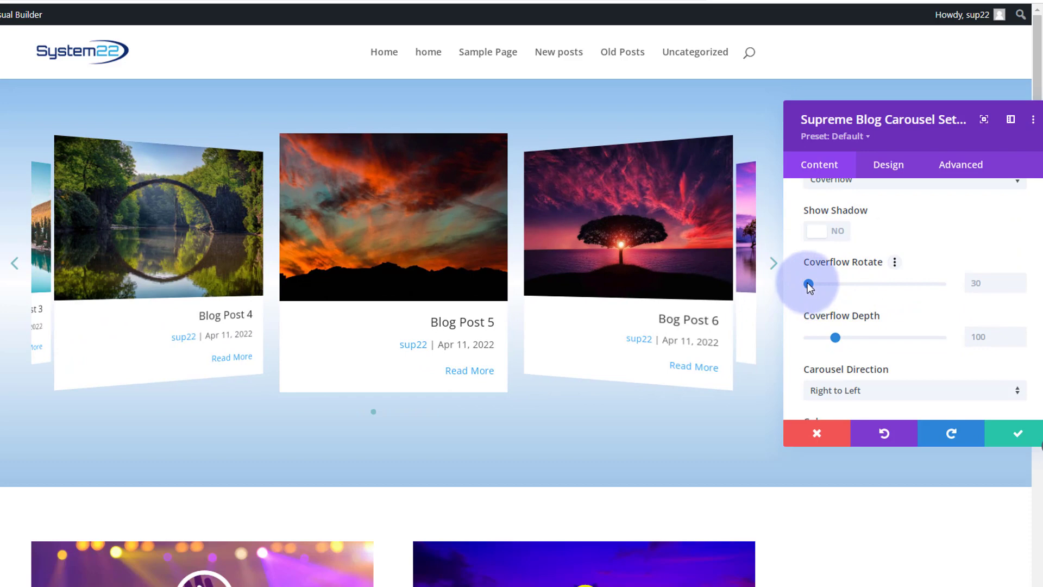
pyautogui.moveTo(808, 284); pyautogui.dragTo(831, 283)
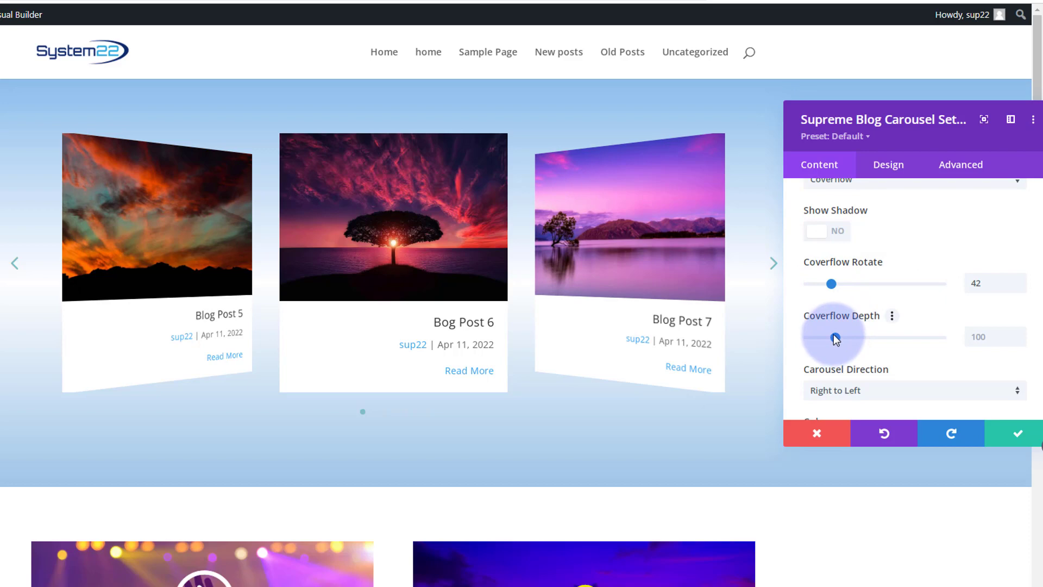
pyautogui.moveTo(833, 334)
pyautogui.mouseDown()
pyautogui.moveTo(857, 327)
pyautogui.moveTo(840, 330)
pyautogui.mouseUp()
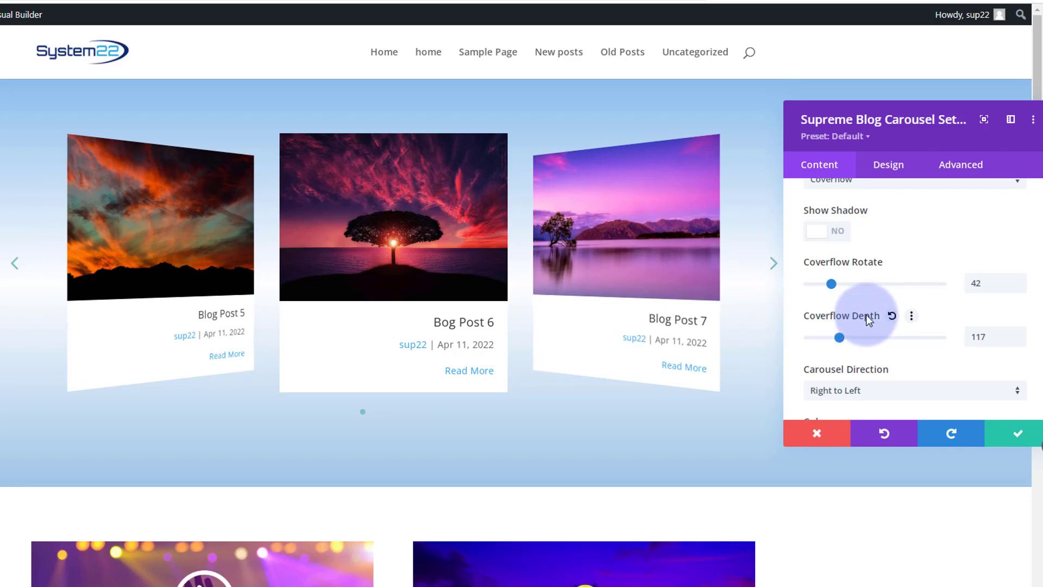
# Set the carousel direction to Left to Right and the Columns slider to 5
pyautogui.scroll(-1, 867, 318)
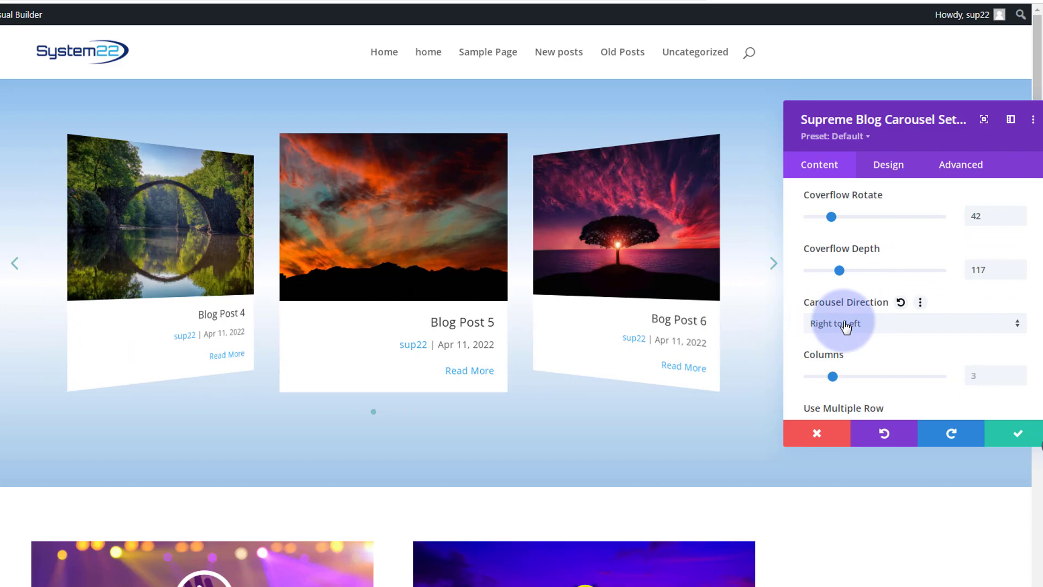
pyautogui.click(873, 324)
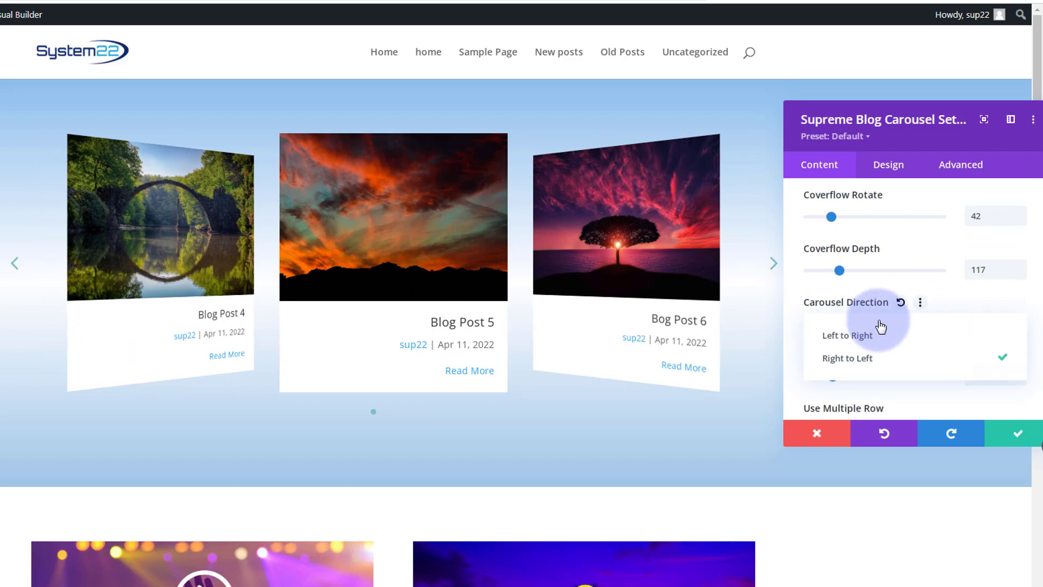
pyautogui.click(871, 336)
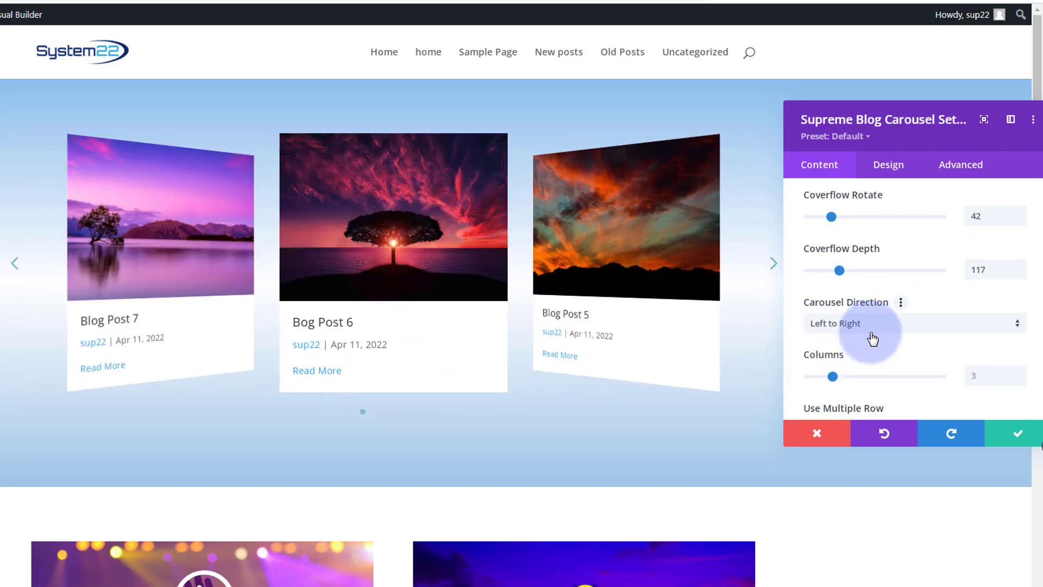
pyautogui.scroll(-3, 871, 337)
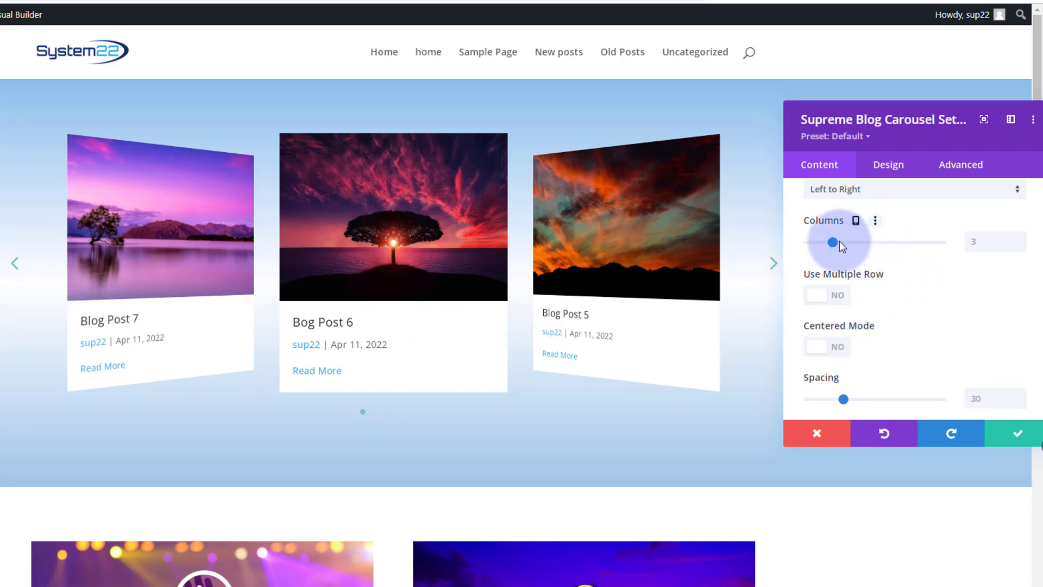
pyautogui.moveTo(839, 242); pyautogui.dragTo(857, 242)
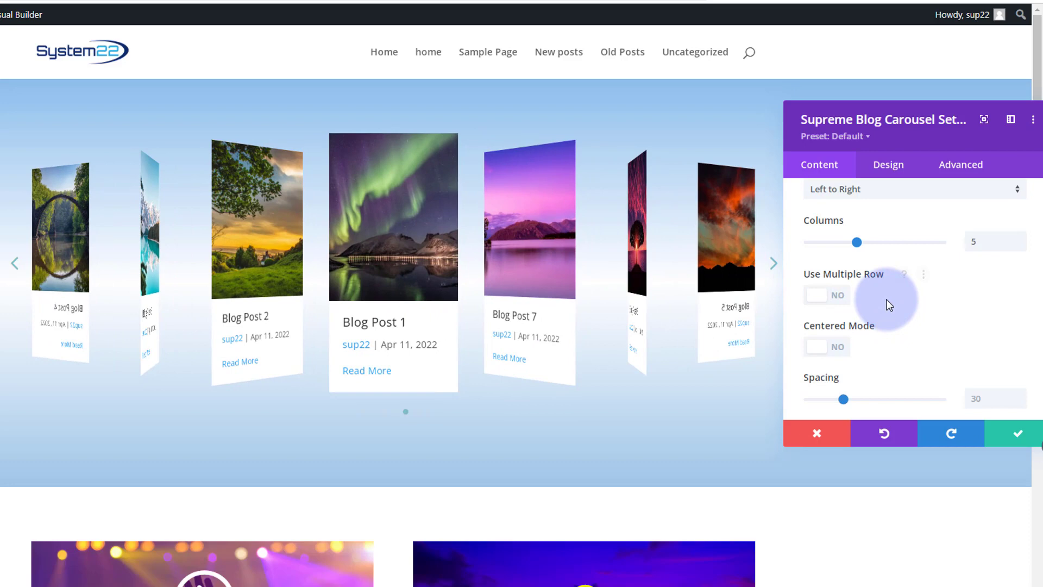
# Reduce the spacing between carousel cards to 5
pyautogui.scroll(-3, 886, 298)
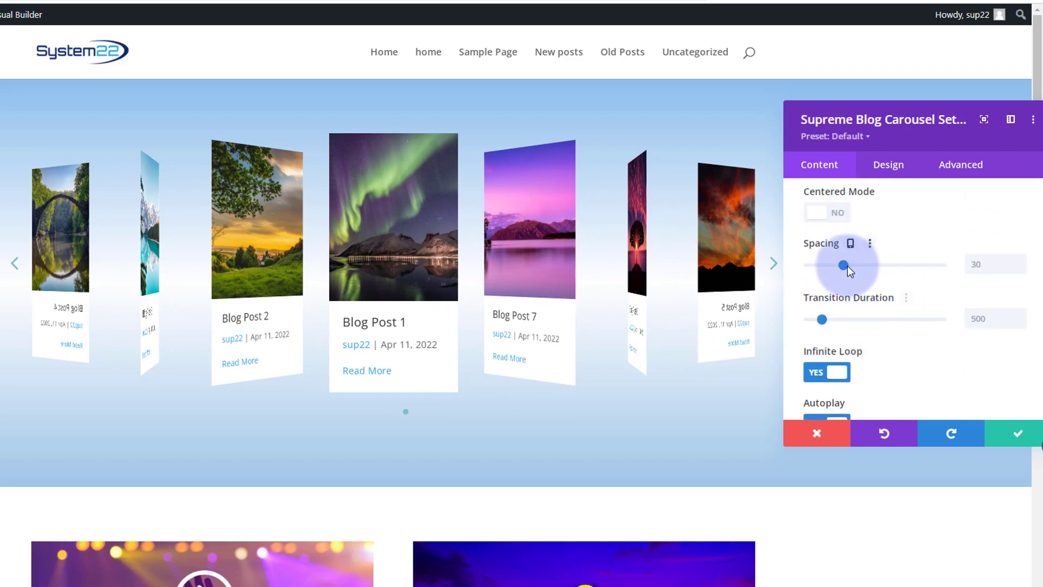
pyautogui.moveTo(848, 265); pyautogui.dragTo(843, 265)
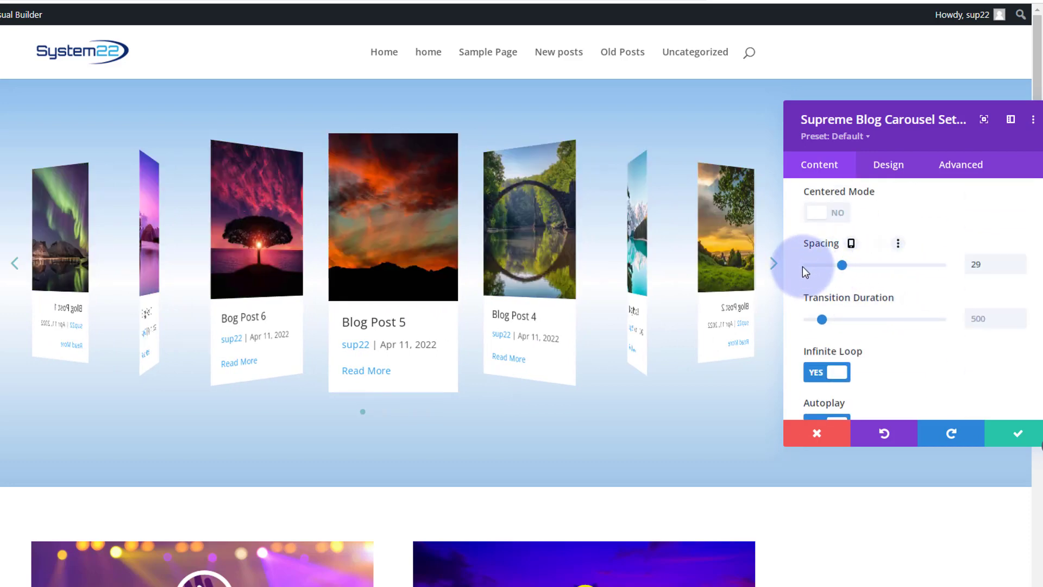
pyautogui.click(804, 266)
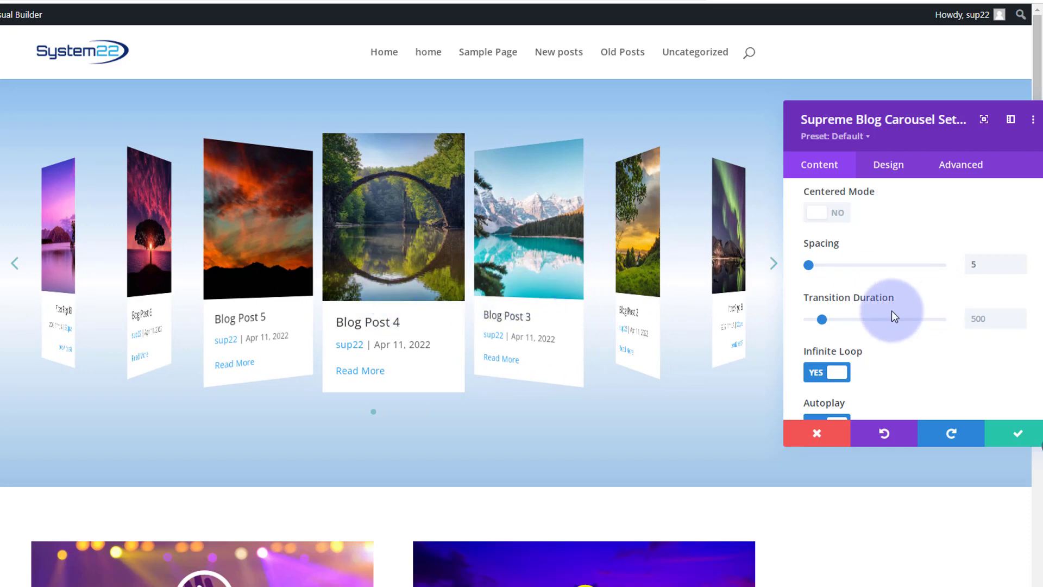
# Switch Pause on Hover to YES for the carousel autoplay
pyautogui.scroll(-1, 891, 310)
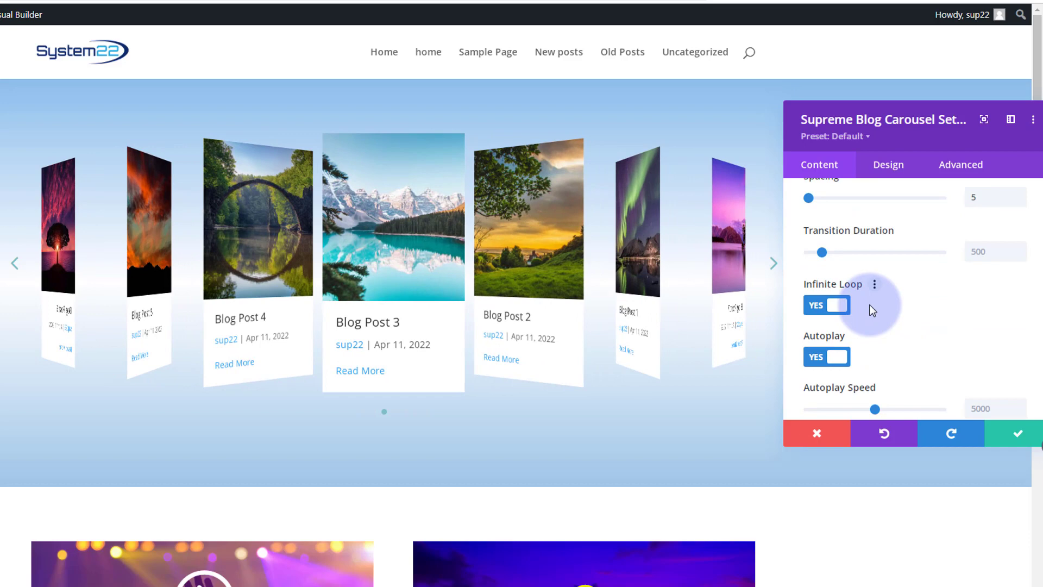
pyautogui.scroll(-1, 872, 306)
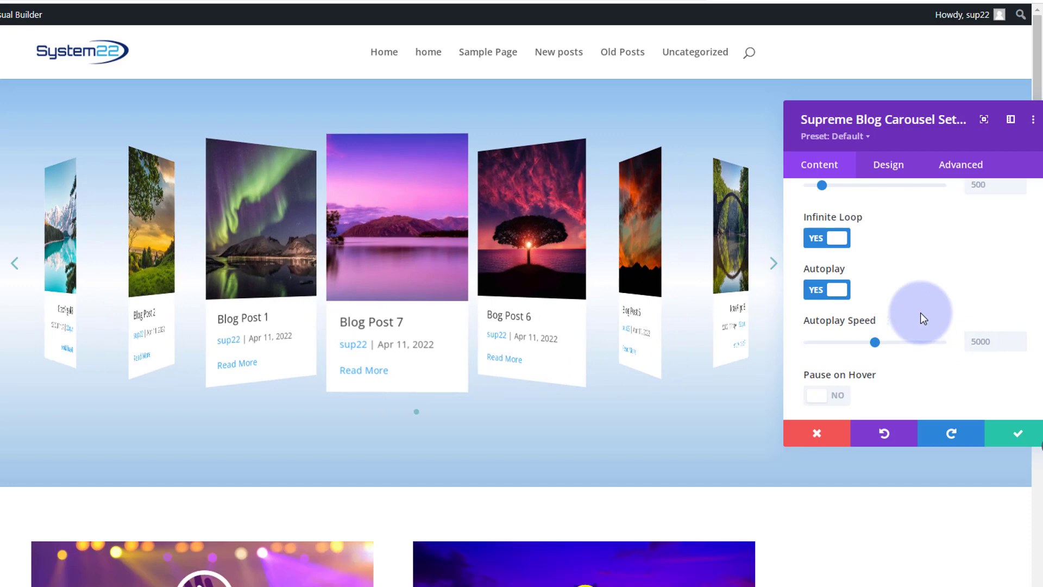
pyautogui.scroll(-1, 911, 317)
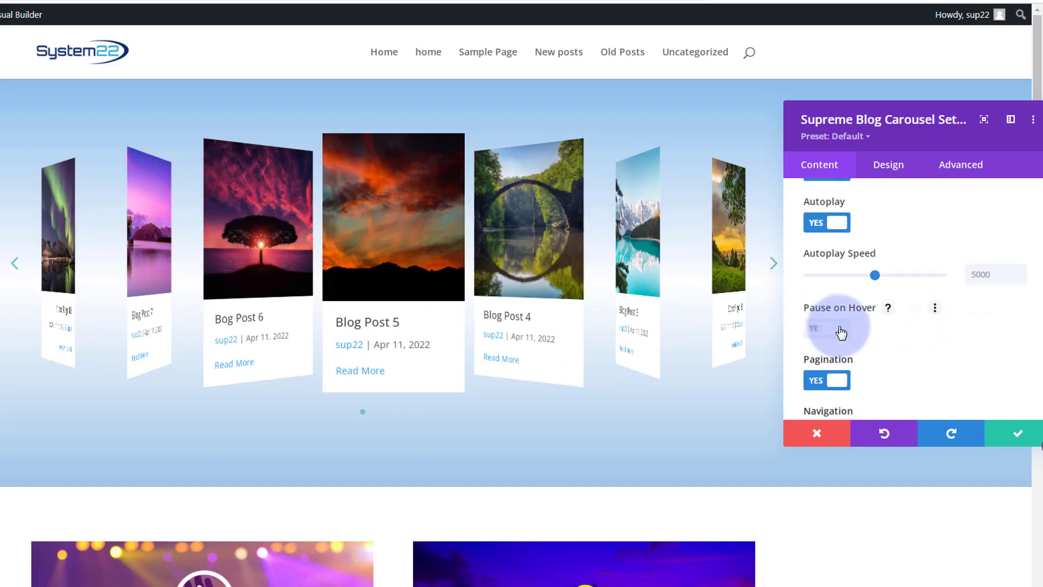
pyautogui.click(840, 329)
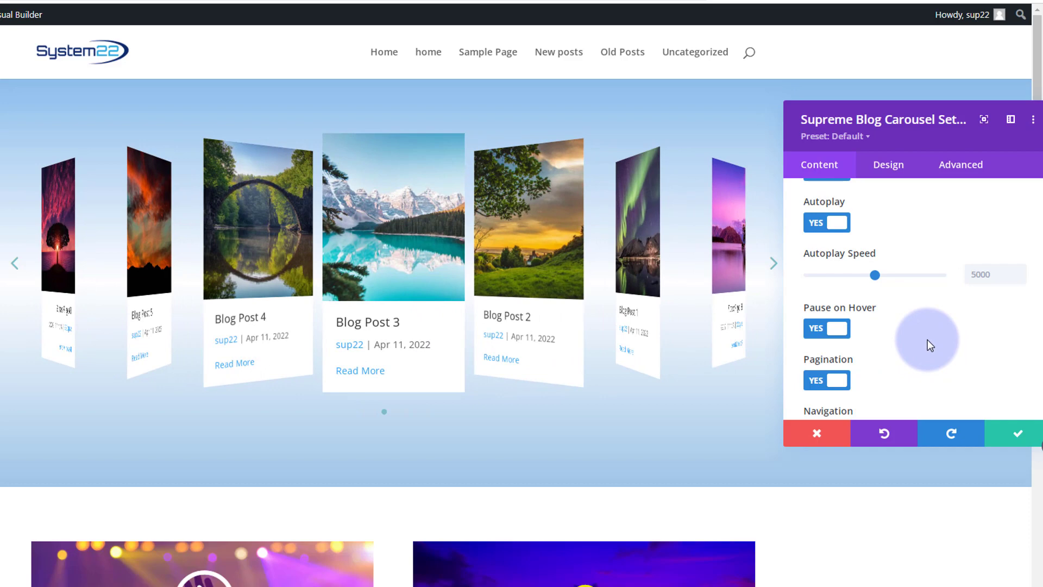
pyautogui.scroll(-3, 928, 339)
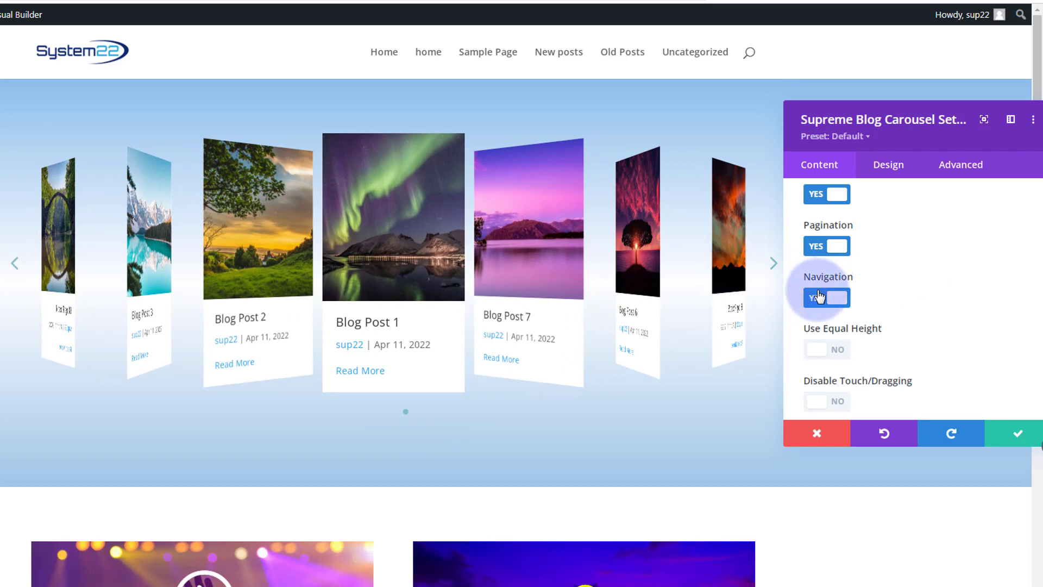
# Turn Navigation off, set coverflow rotate 30 and depth 125, and enable Show Shadow
pyautogui.click(819, 298)
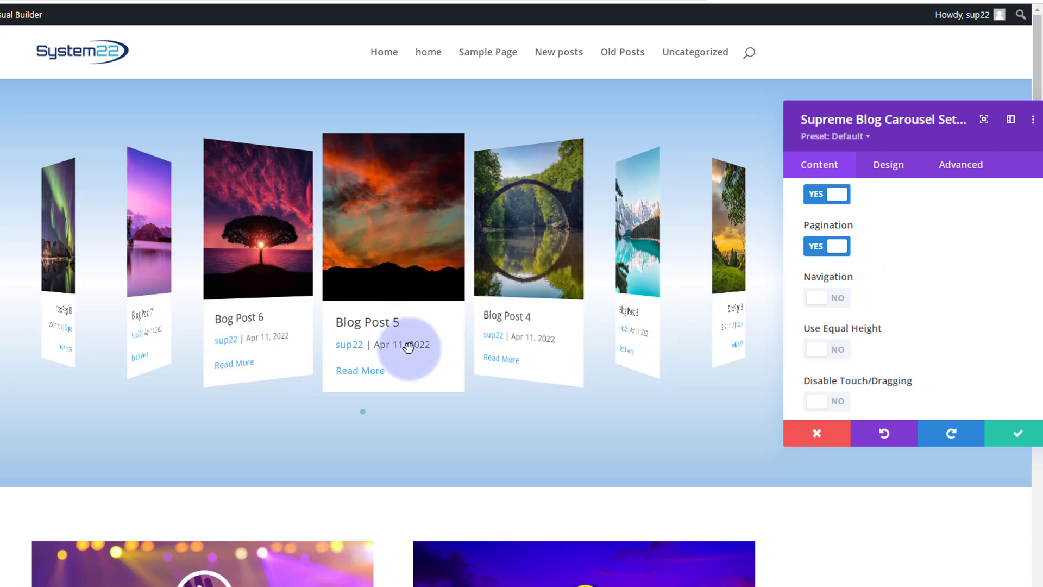
pyautogui.click(505, 255)
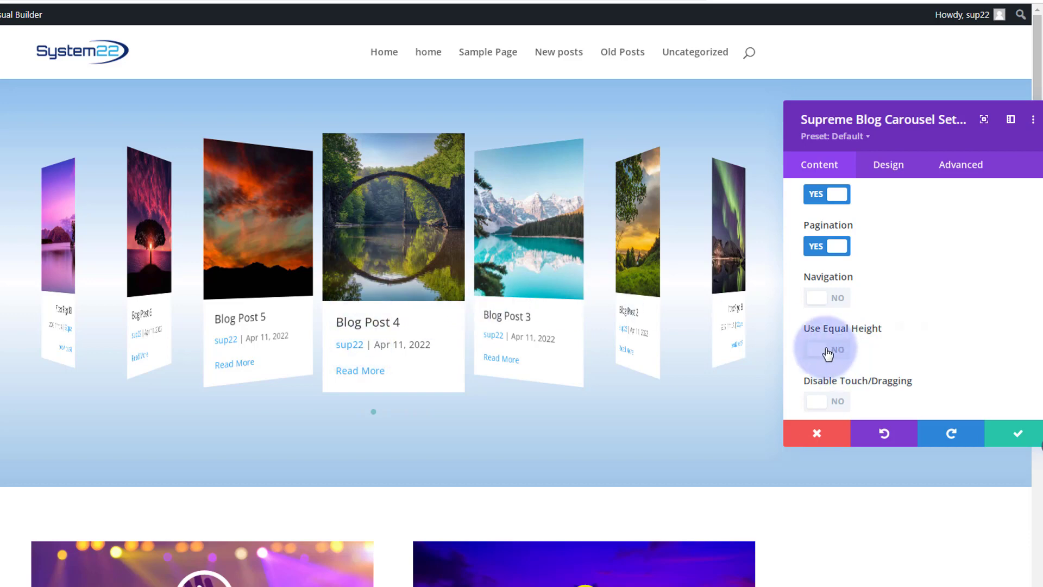
pyautogui.scroll(-1, 898, 338)
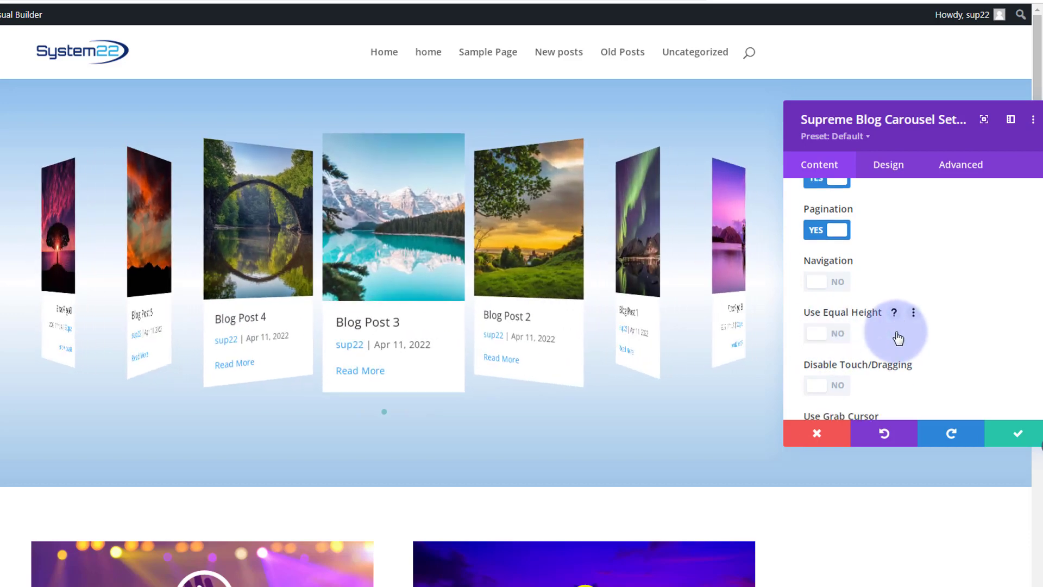
pyautogui.scroll(-2, 898, 338)
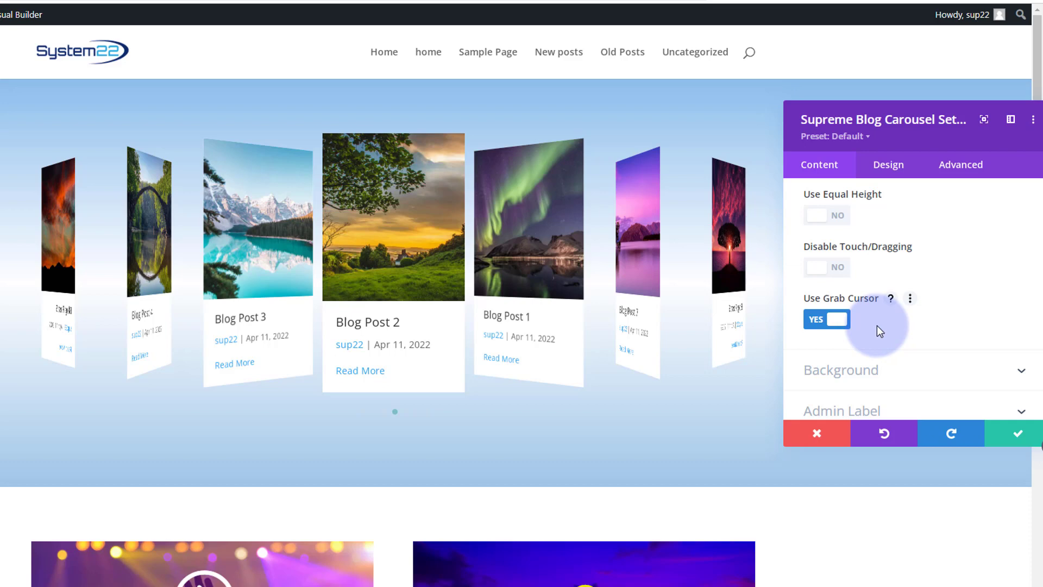
pyautogui.scroll(4, 879, 325)
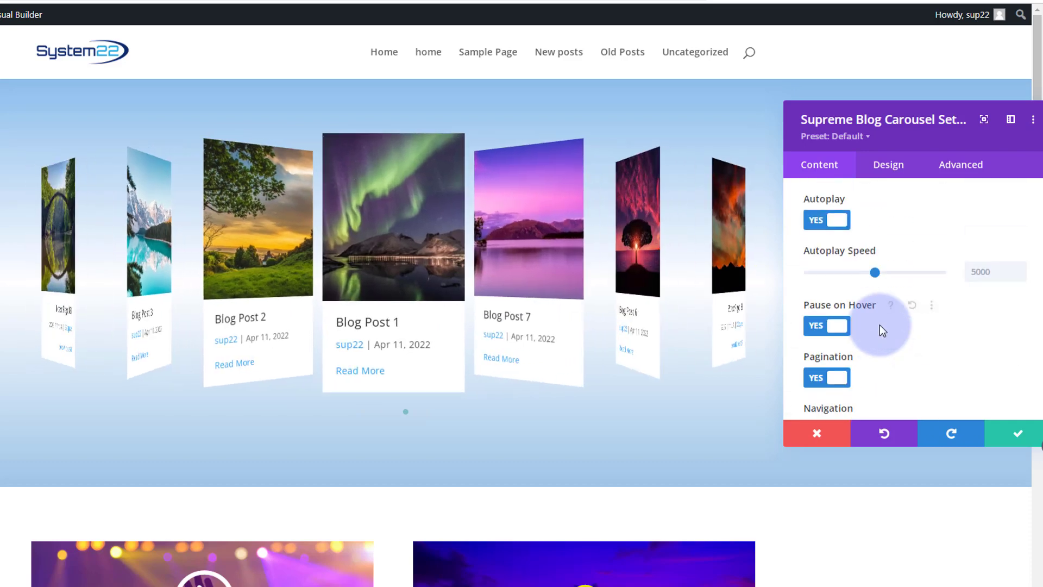
pyautogui.scroll(5, 880, 325)
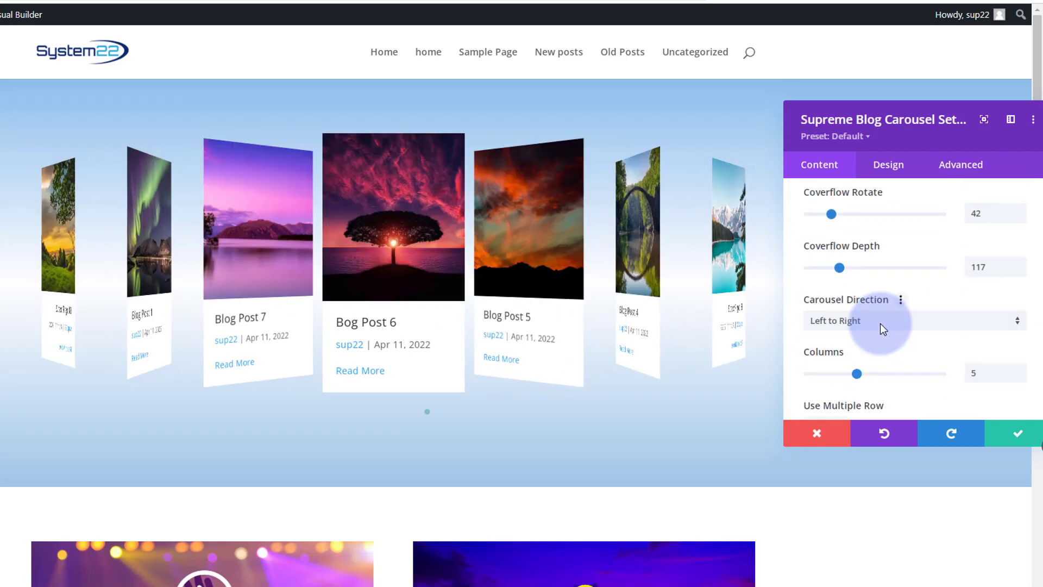
pyautogui.scroll(1, 880, 324)
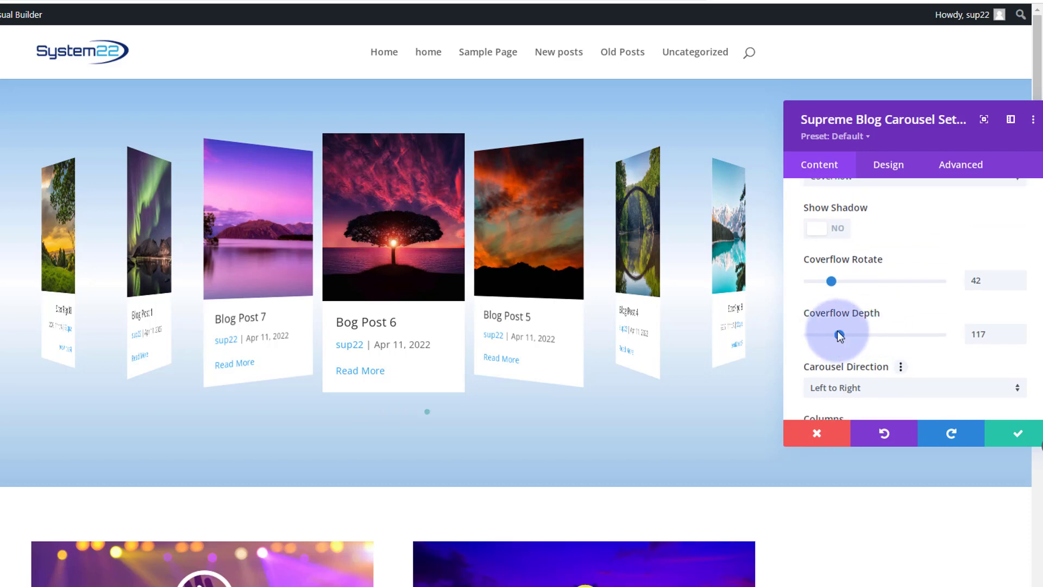
pyautogui.moveTo(840, 337); pyautogui.dragTo(839, 304)
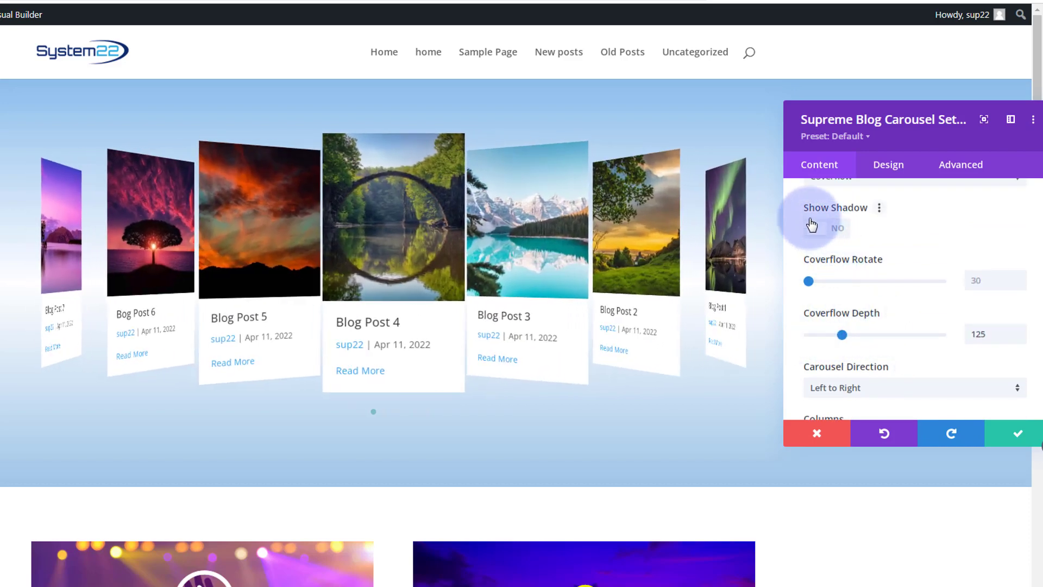
pyautogui.click(840, 233)
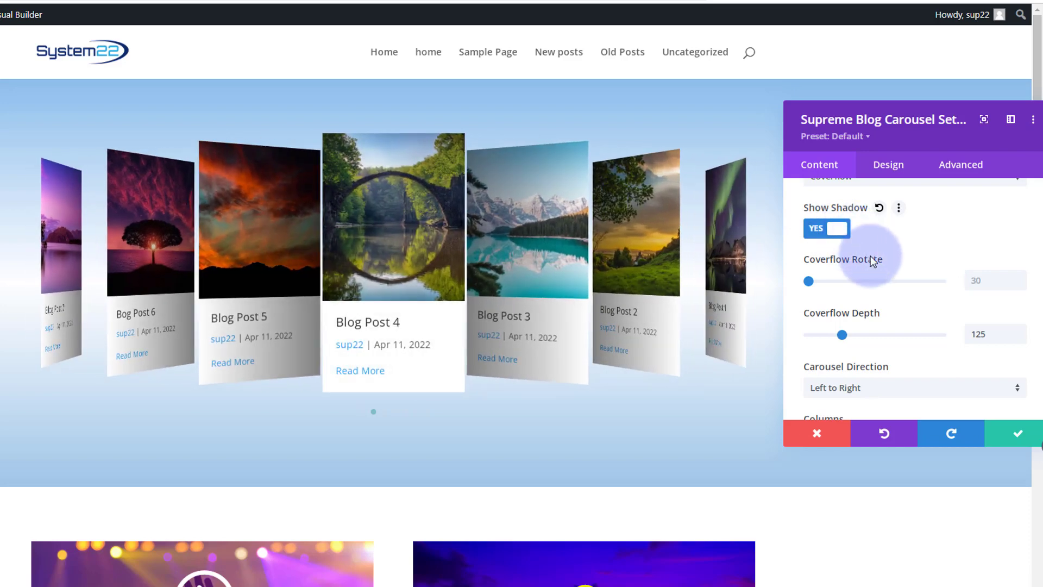
pyautogui.scroll(4, 872, 258)
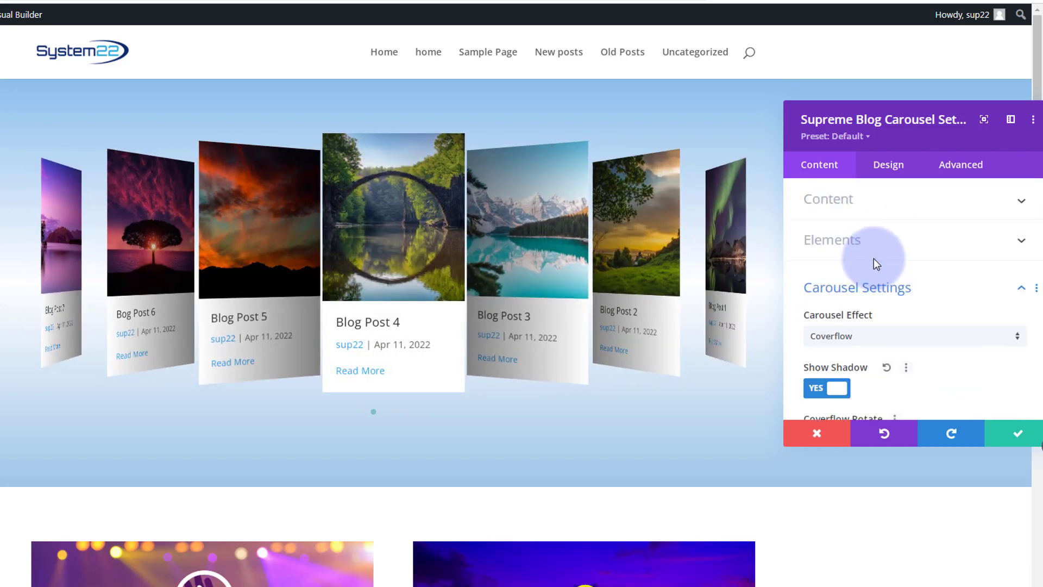
# Open the Post Item styling options on the carousel's Design tab
pyautogui.click(878, 171)
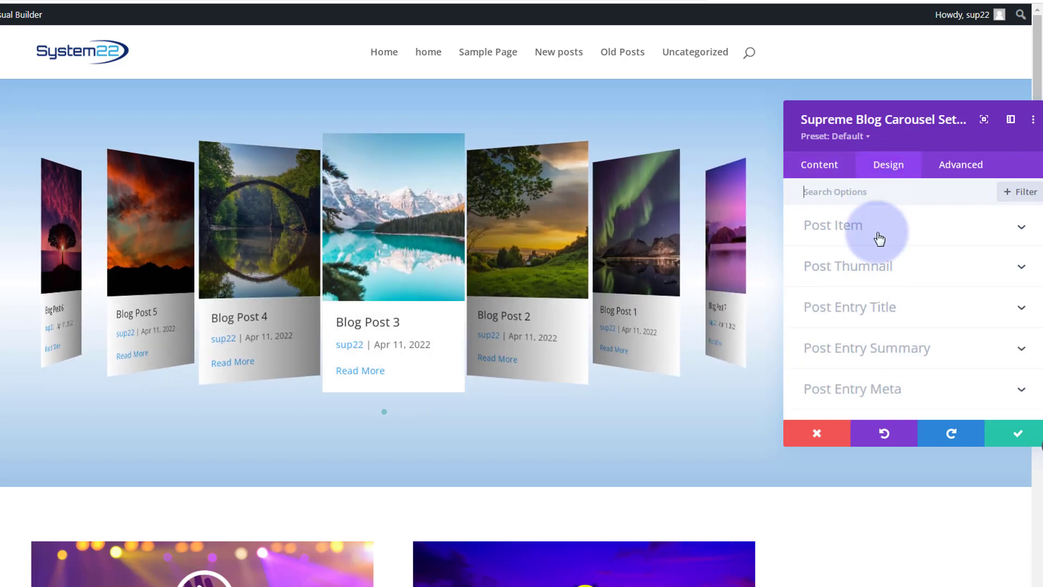
pyautogui.click(887, 232)
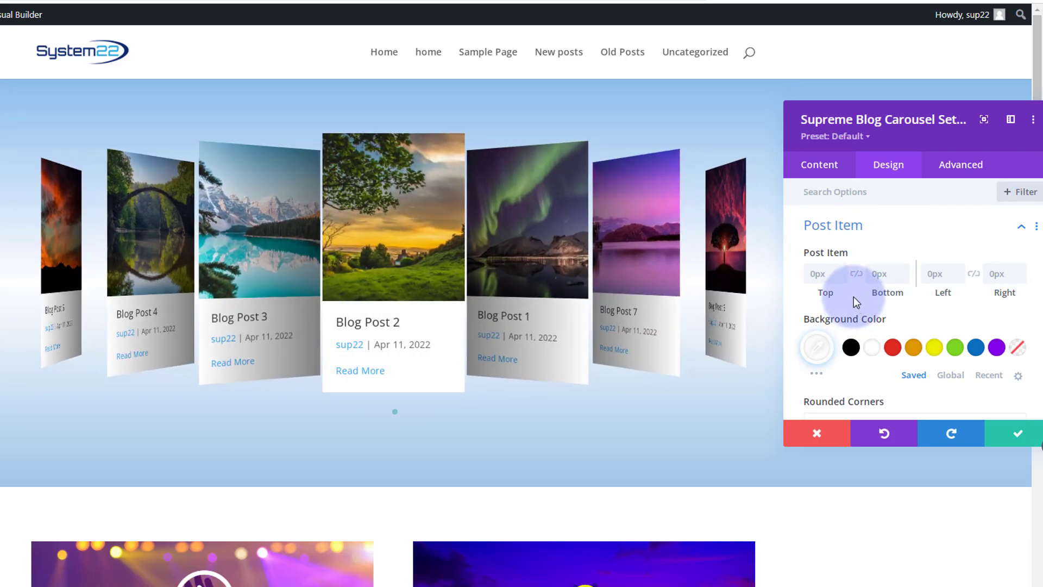
pyautogui.scroll(-2, 853, 297)
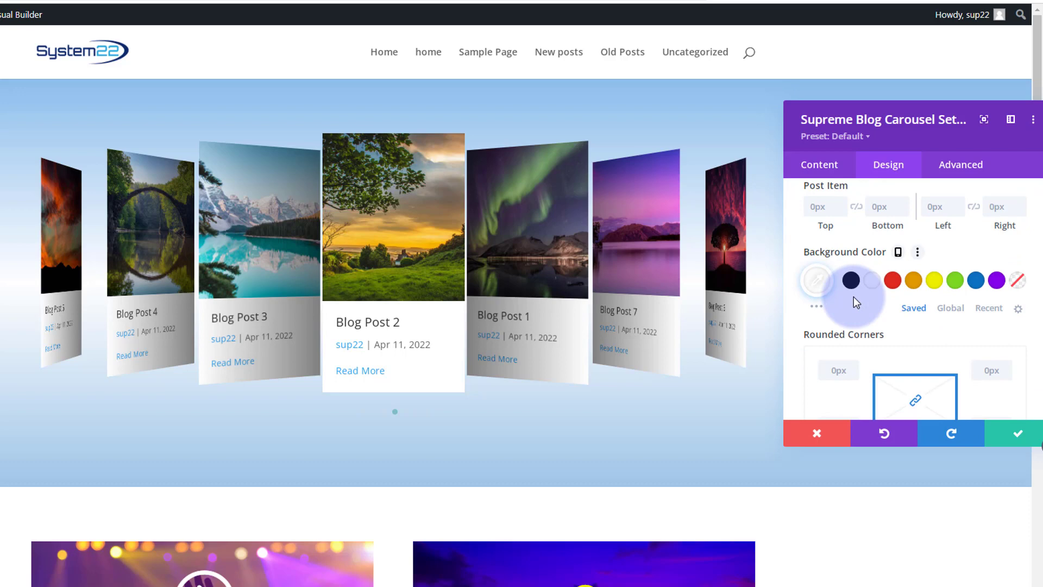
pyautogui.scroll(-10, 853, 297)
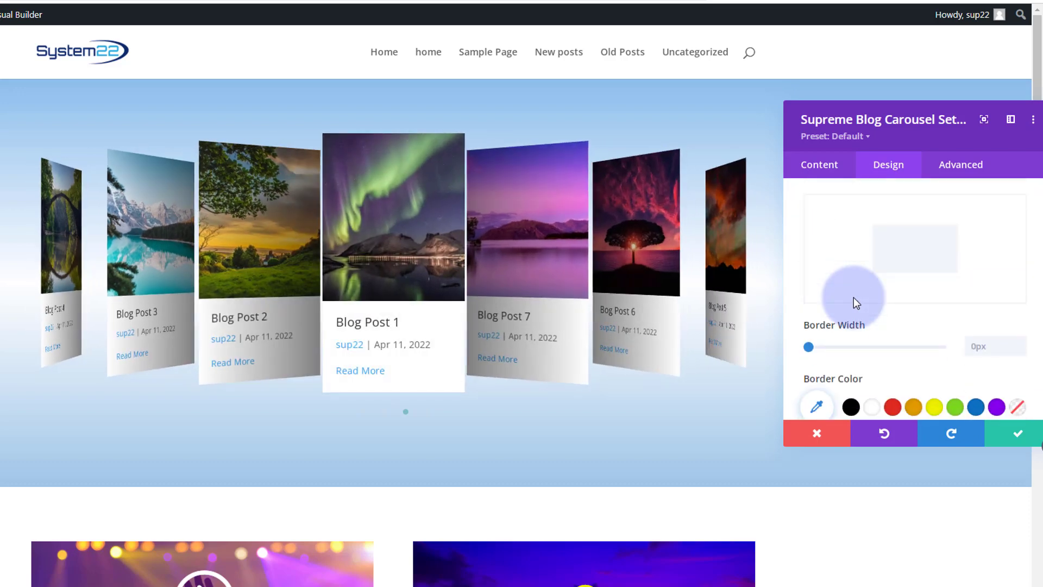
pyautogui.scroll(4, 853, 298)
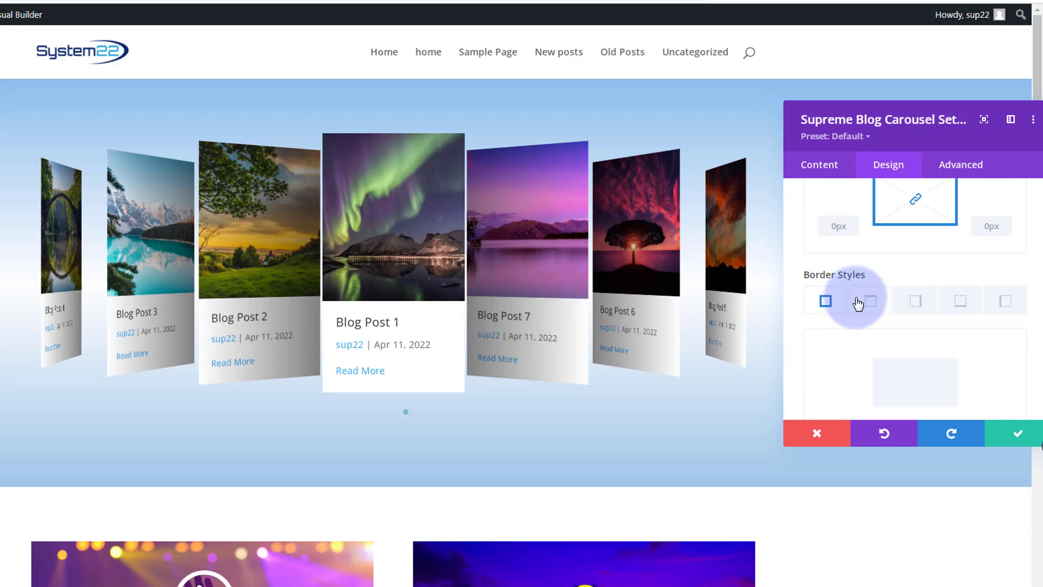
pyautogui.scroll(2, 857, 303)
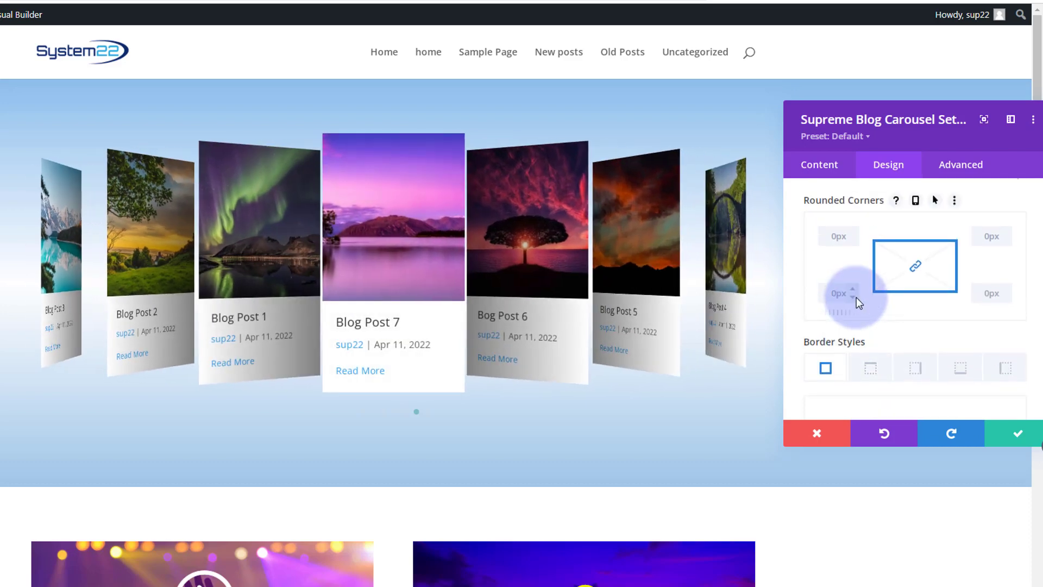
pyautogui.scroll(-2, 856, 298)
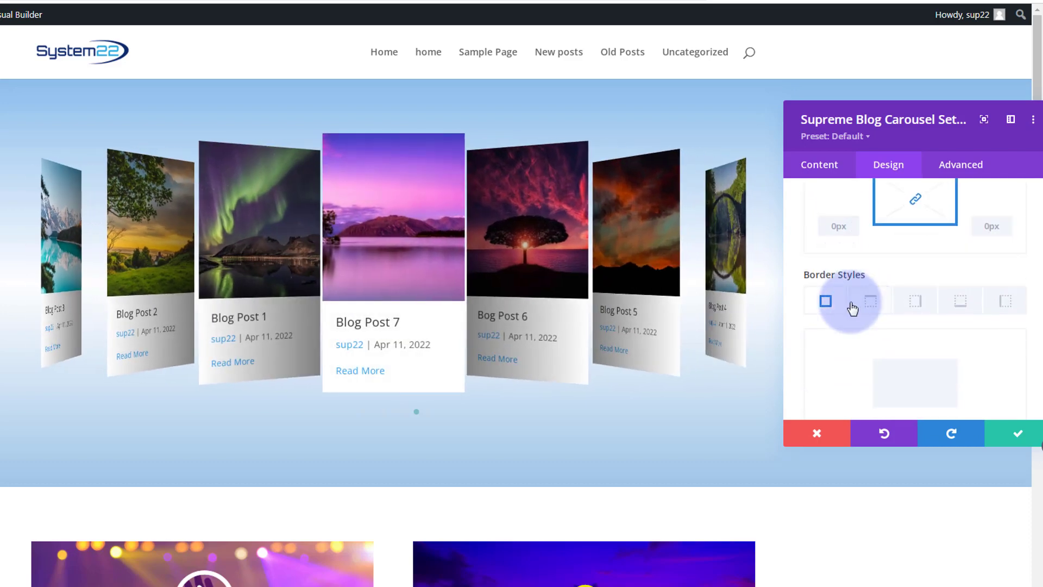
# Give the post cards a 3px bottom-only border in purple #8300e9
pyautogui.click(961, 306)
pyautogui.scroll(-9, 929, 318)
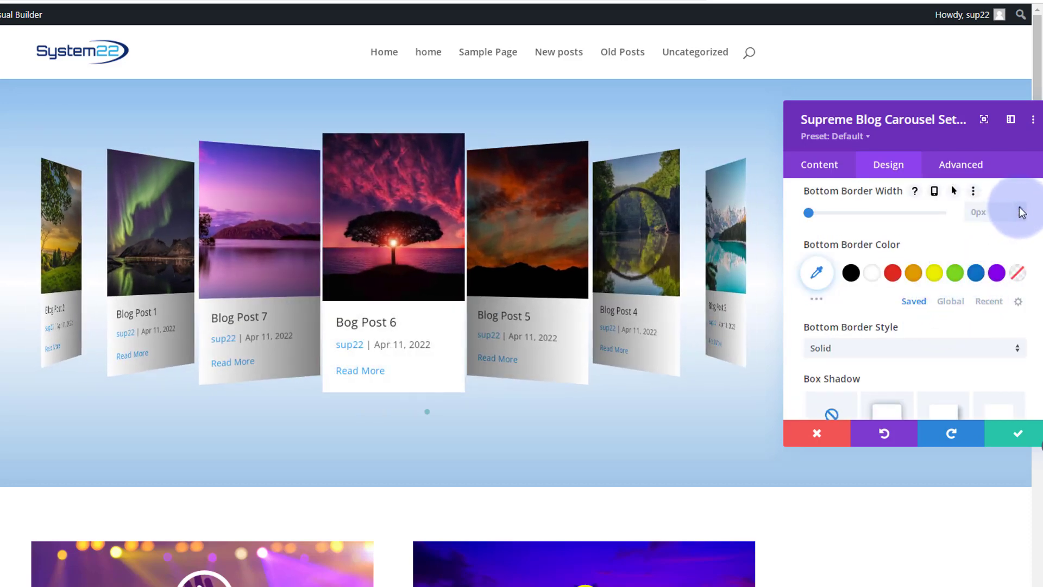
pyautogui.write('2')
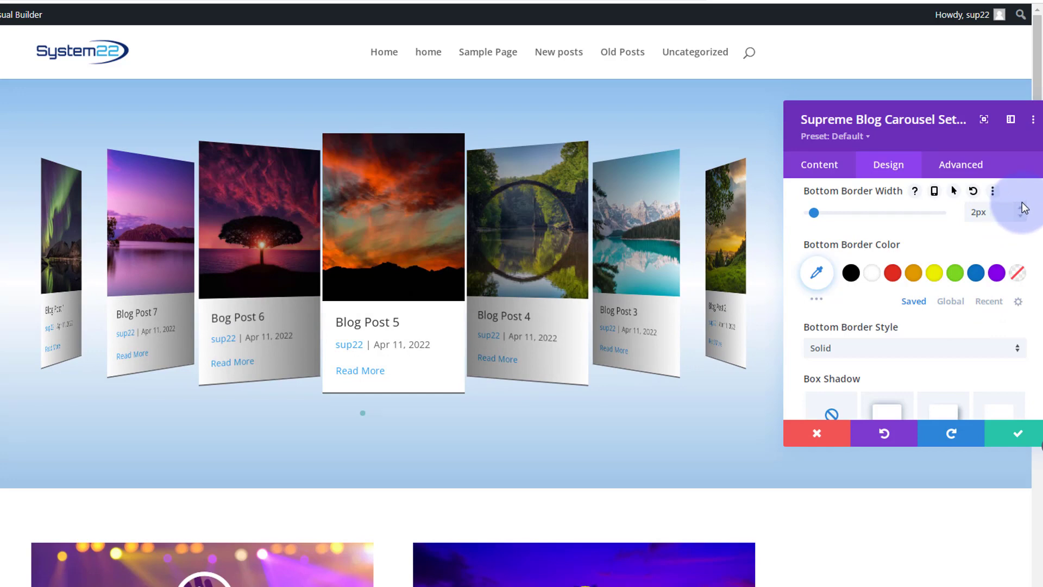
pyautogui.click(1021, 207)
pyautogui.click(997, 274)
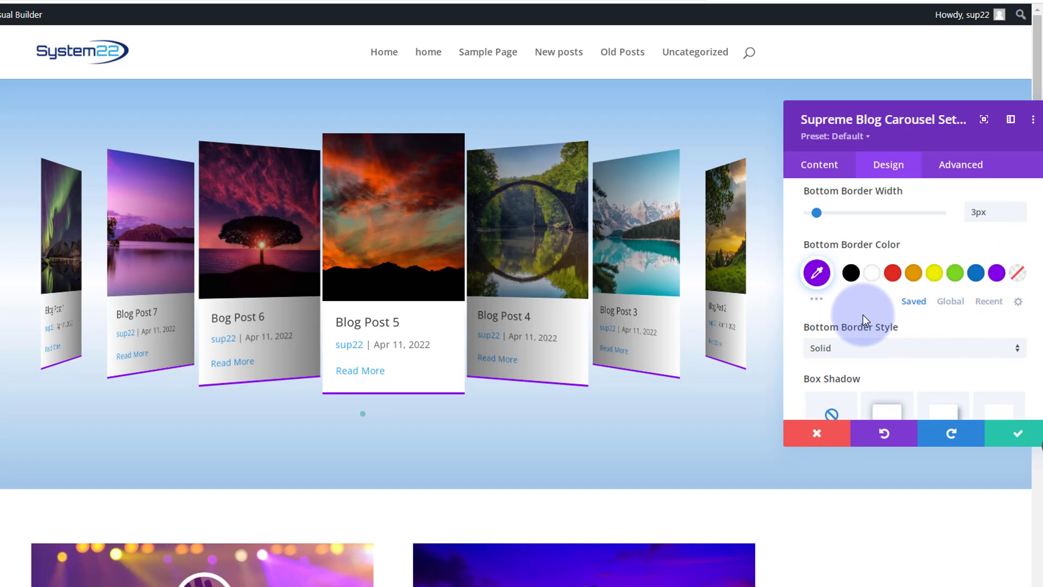
pyautogui.scroll(-2, 862, 315)
pyautogui.scroll(-1, 863, 315)
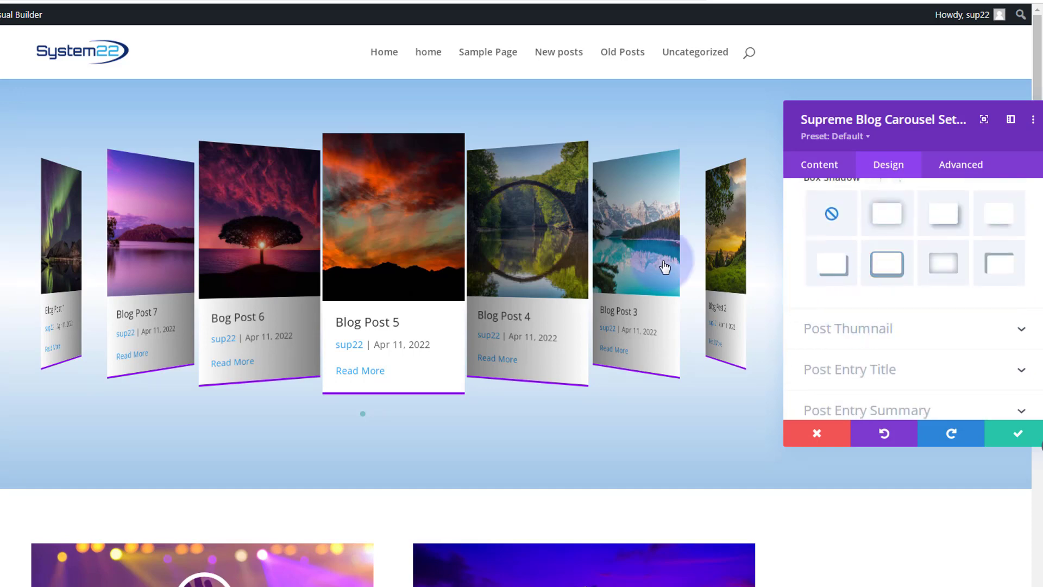
# Set the post thumbnails to the Contain fit in the thumbnail styling options
pyautogui.click(924, 335)
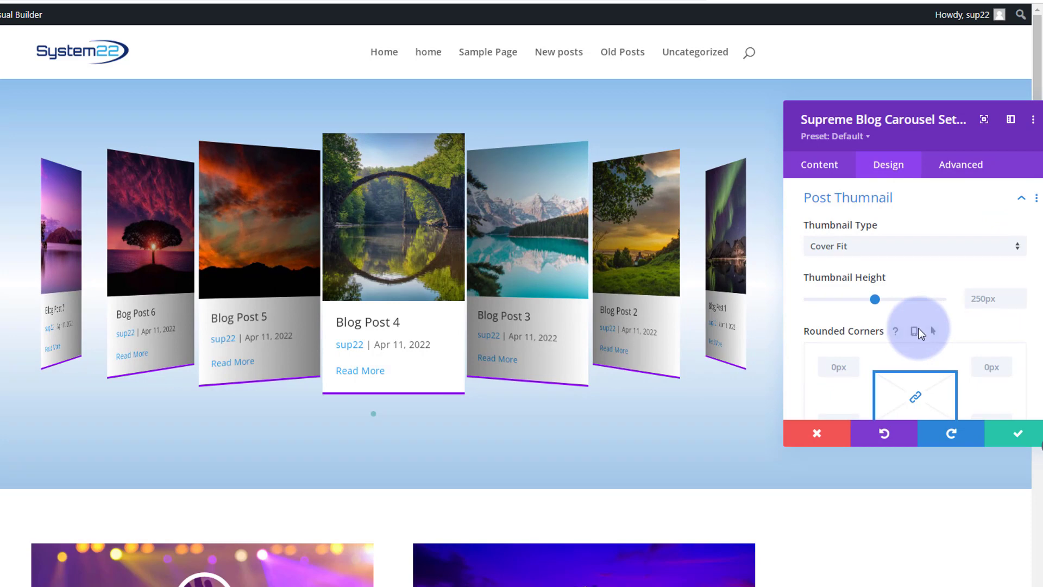
pyautogui.click(877, 250)
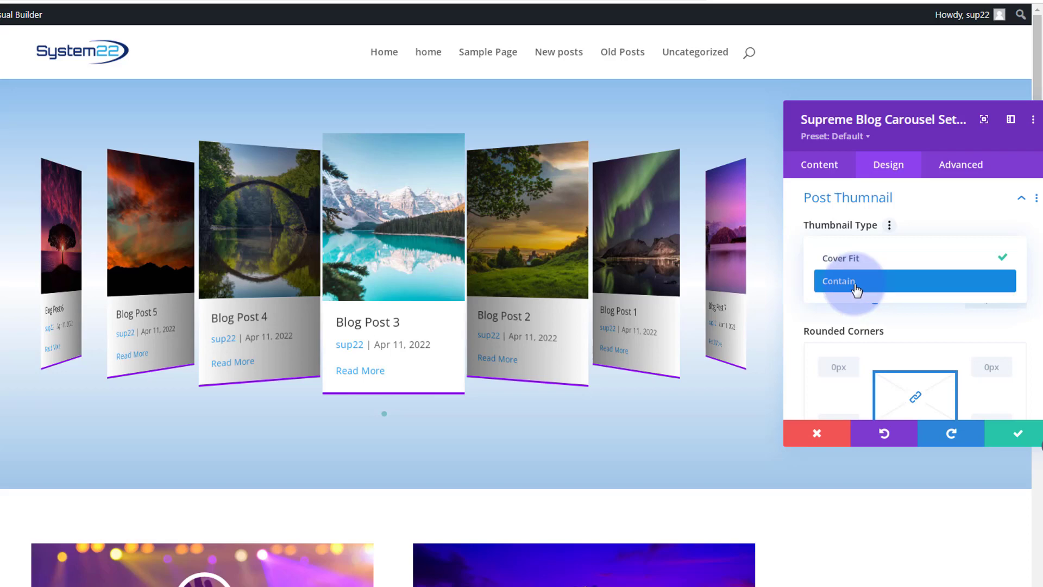
pyautogui.click(856, 282)
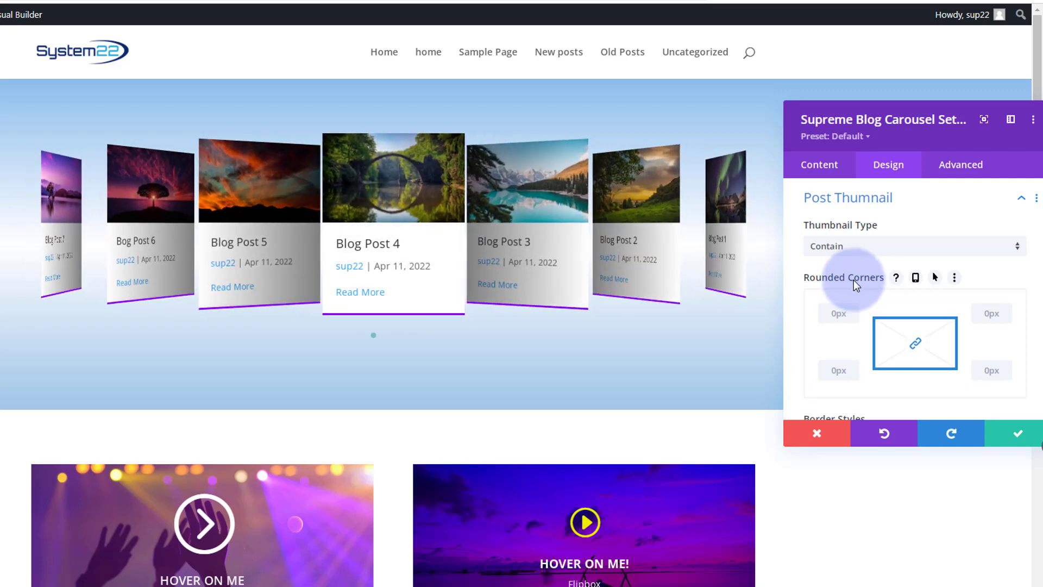
pyautogui.scroll(-2, 853, 280)
pyautogui.scroll(-2, 852, 280)
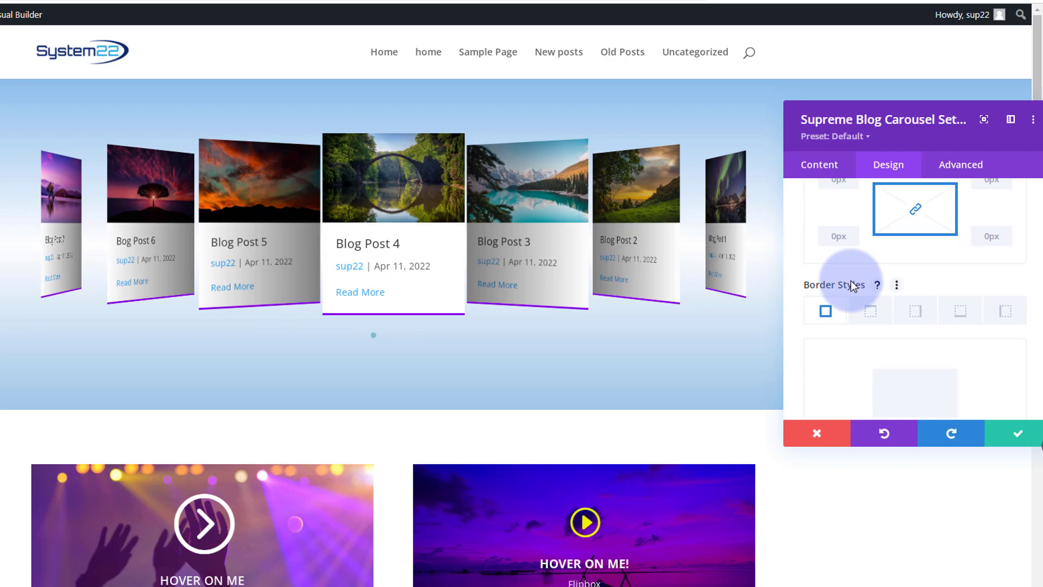
pyautogui.scroll(-3, 851, 280)
pyautogui.scroll(-8, 850, 280)
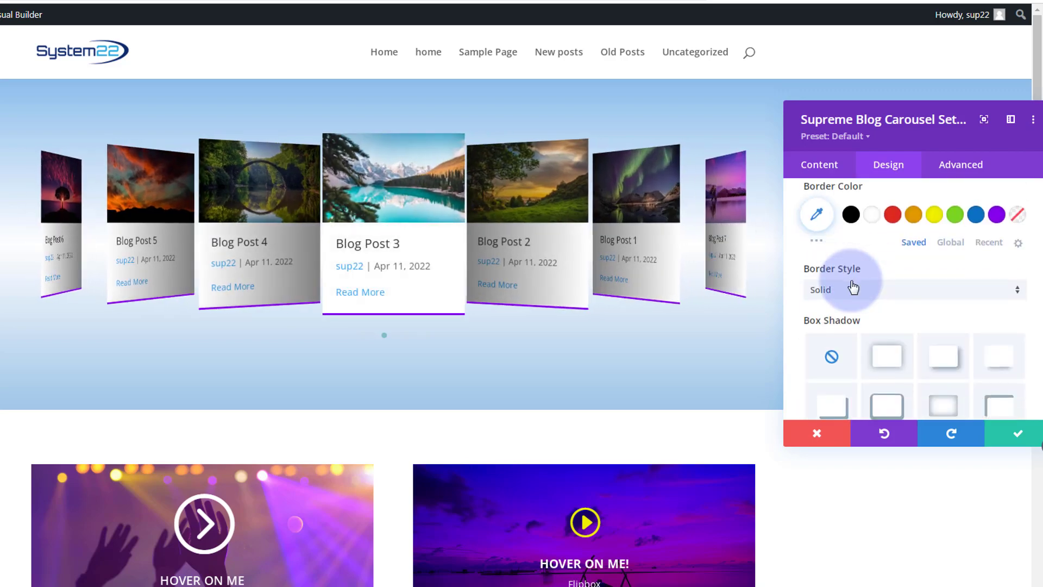
pyautogui.scroll(-8, 852, 286)
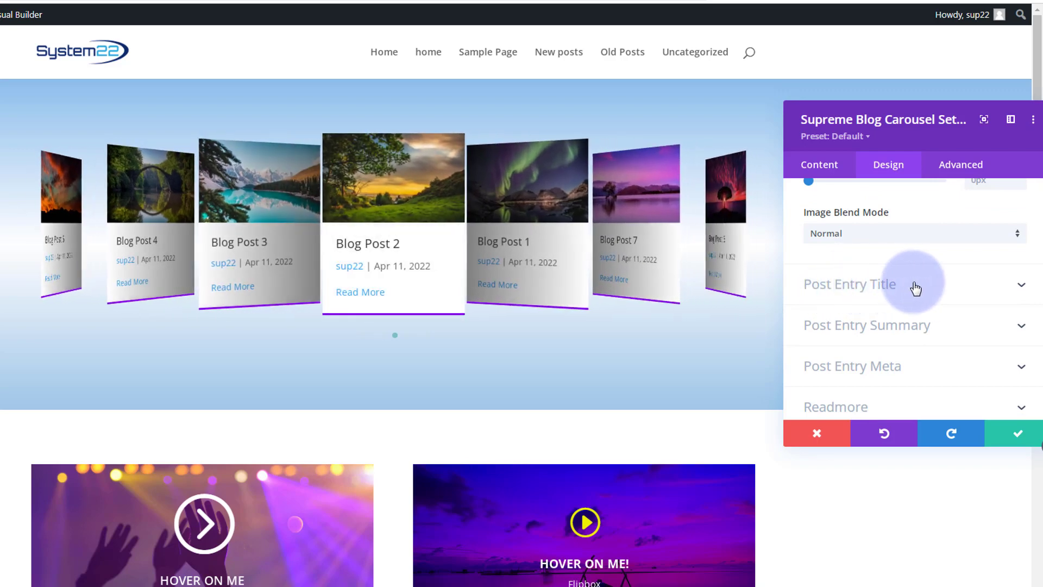
# Keep the post title font at Default, centre-align the titles, and expand Post Entry Summary
pyautogui.click(916, 289)
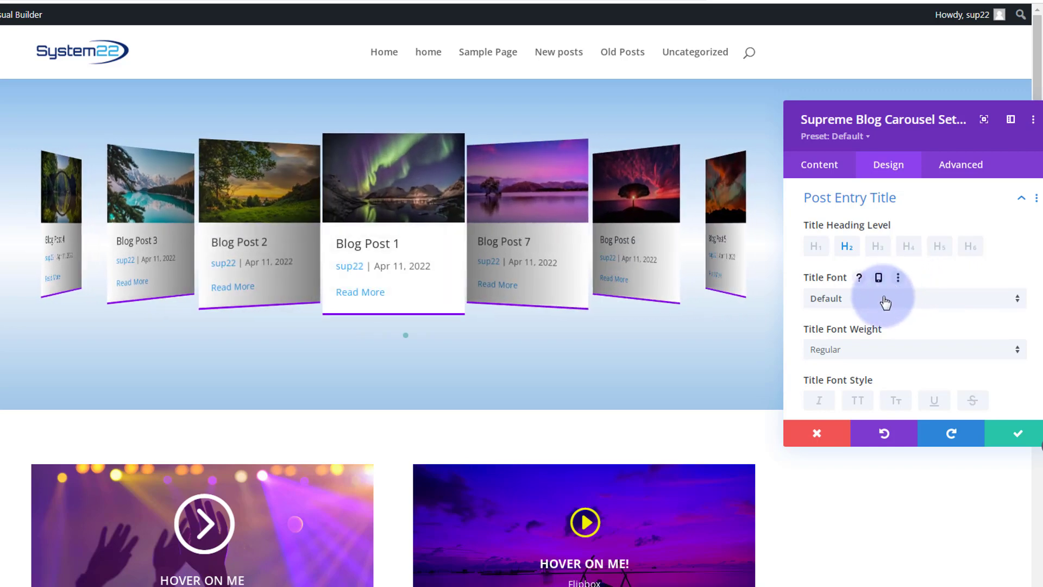
pyautogui.click(889, 296)
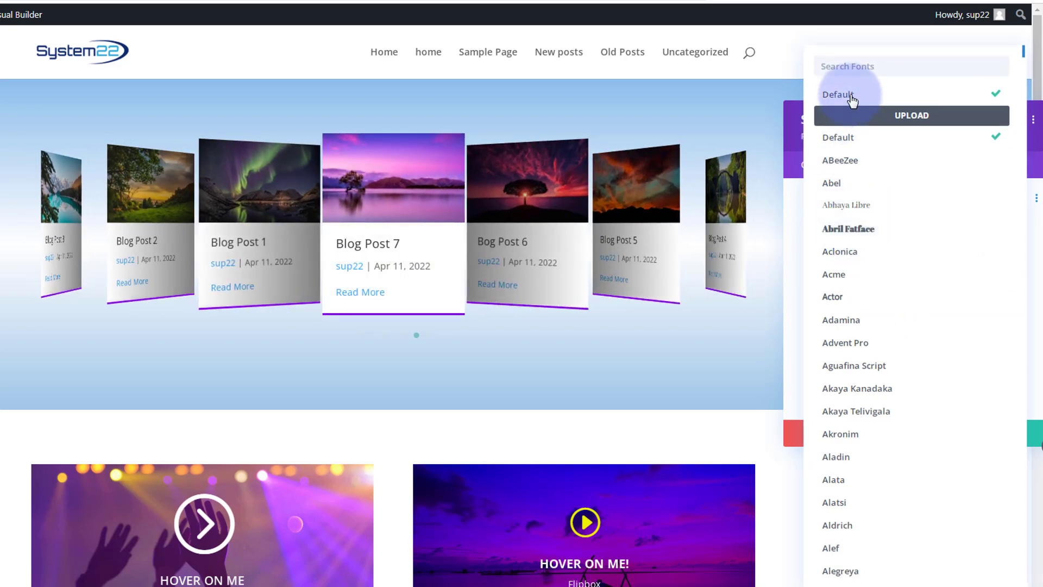
pyautogui.click(851, 97)
pyautogui.scroll(-3, 914, 330)
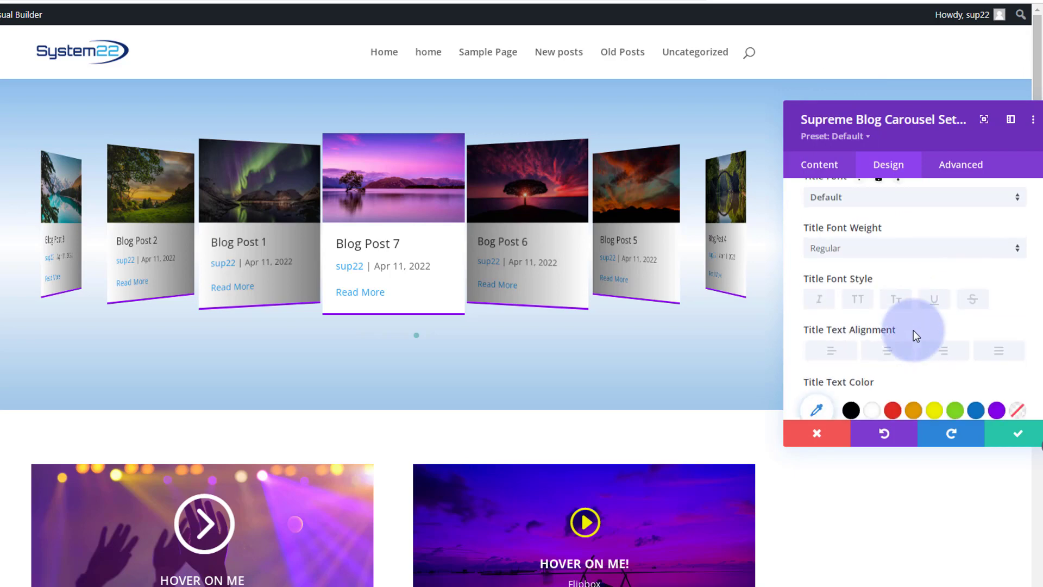
pyautogui.click(895, 321)
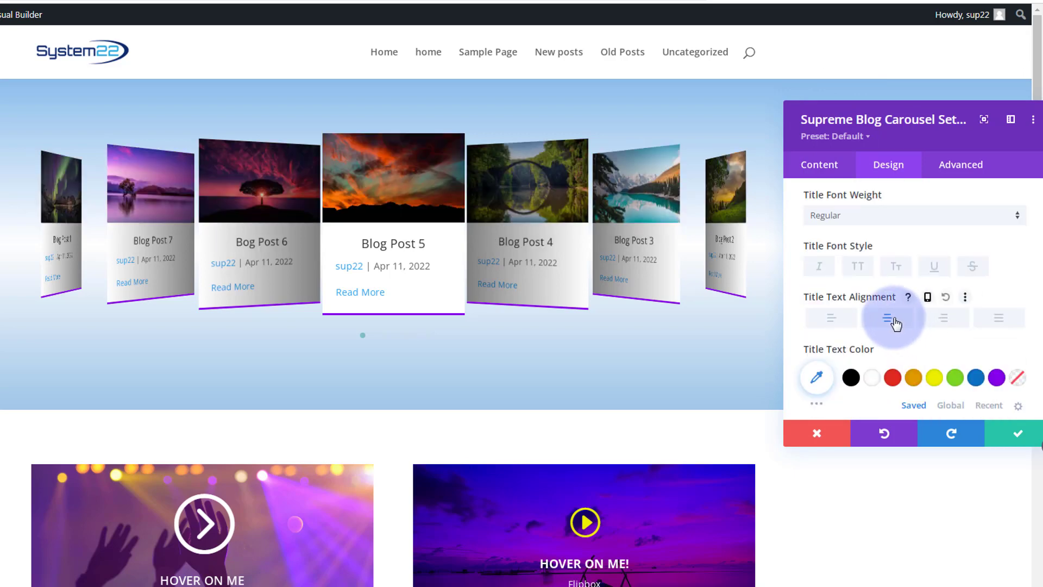
pyautogui.scroll(-5, 897, 320)
pyautogui.scroll(-3, 900, 318)
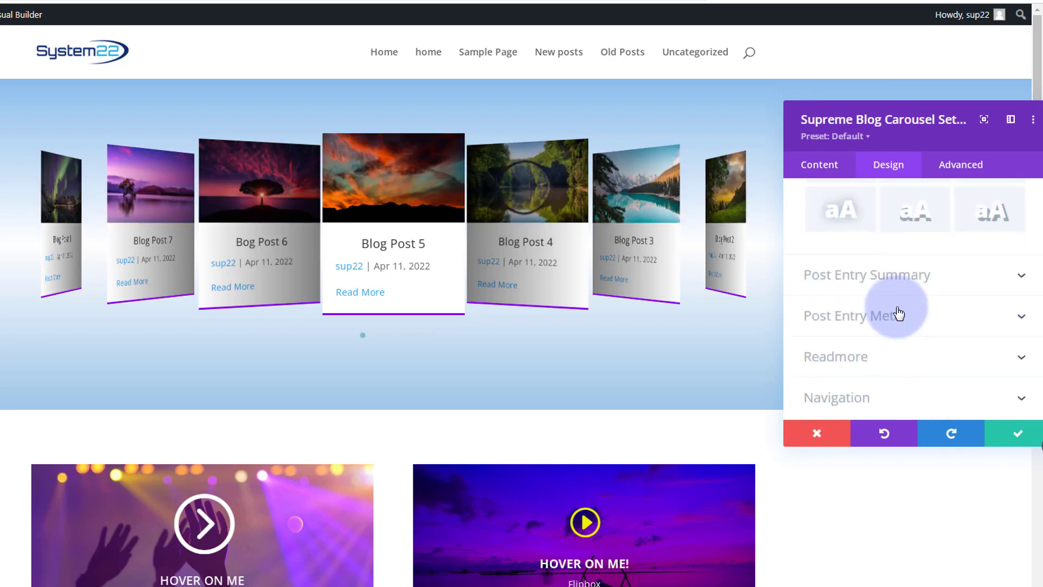
pyautogui.click(910, 283)
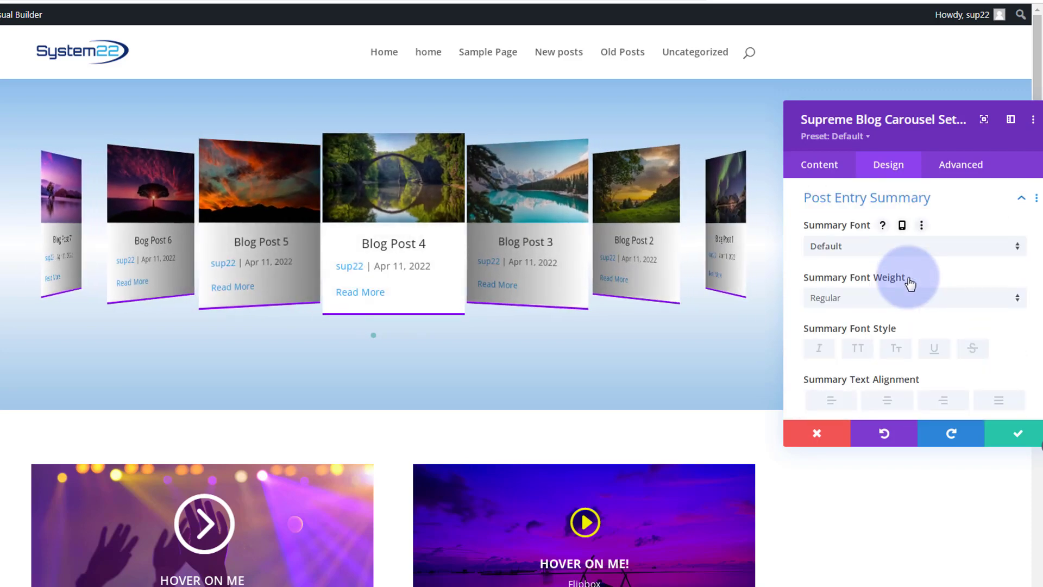
pyautogui.scroll(-3, 908, 279)
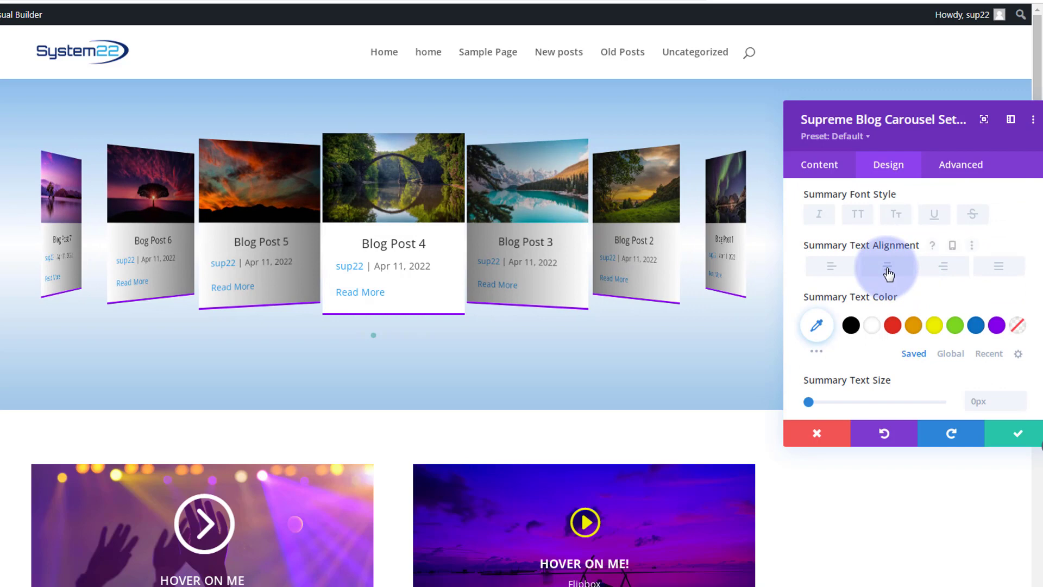
# Set the Post Entry Meta alignment to Center
pyautogui.scroll(-5, 888, 277)
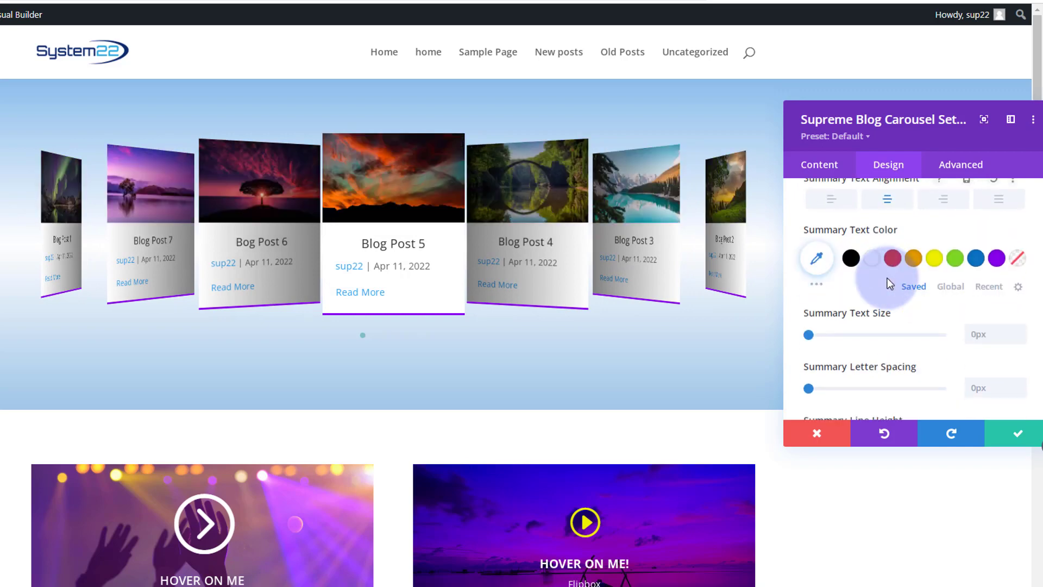
pyautogui.scroll(-3, 888, 280)
pyautogui.scroll(3, 885, 286)
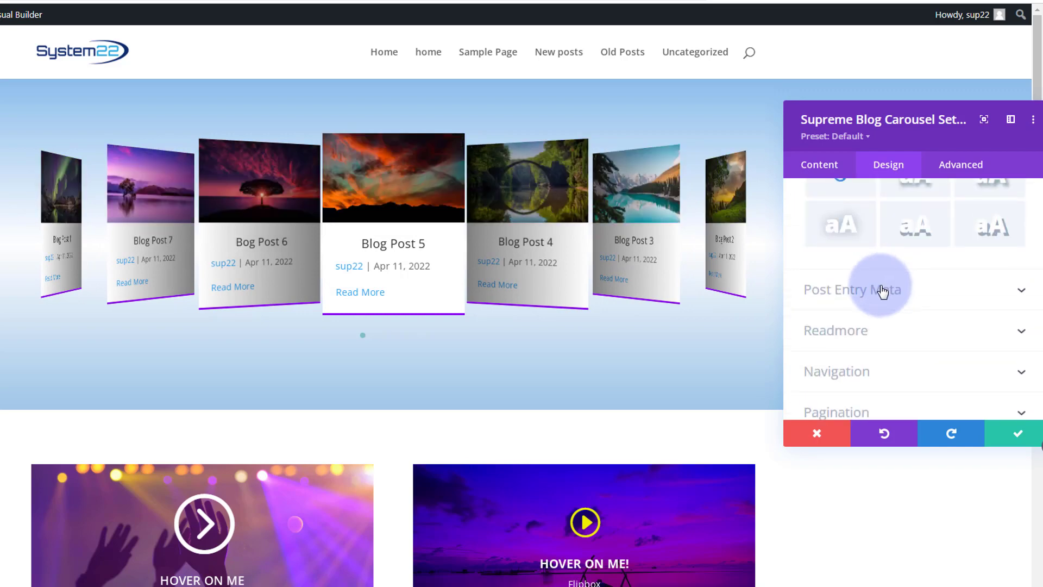
pyautogui.scroll(-2, 896, 293)
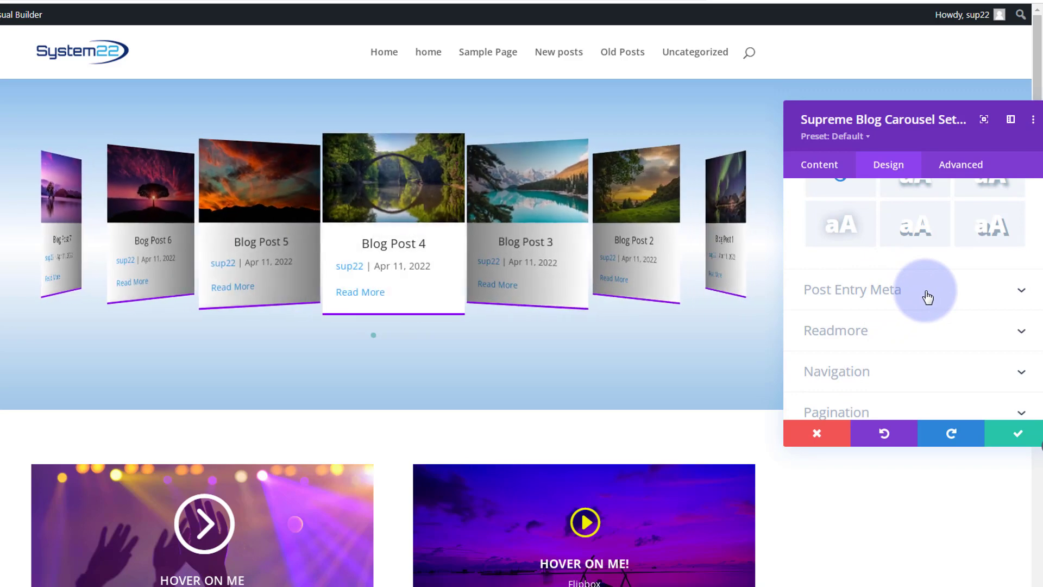
pyautogui.click(927, 296)
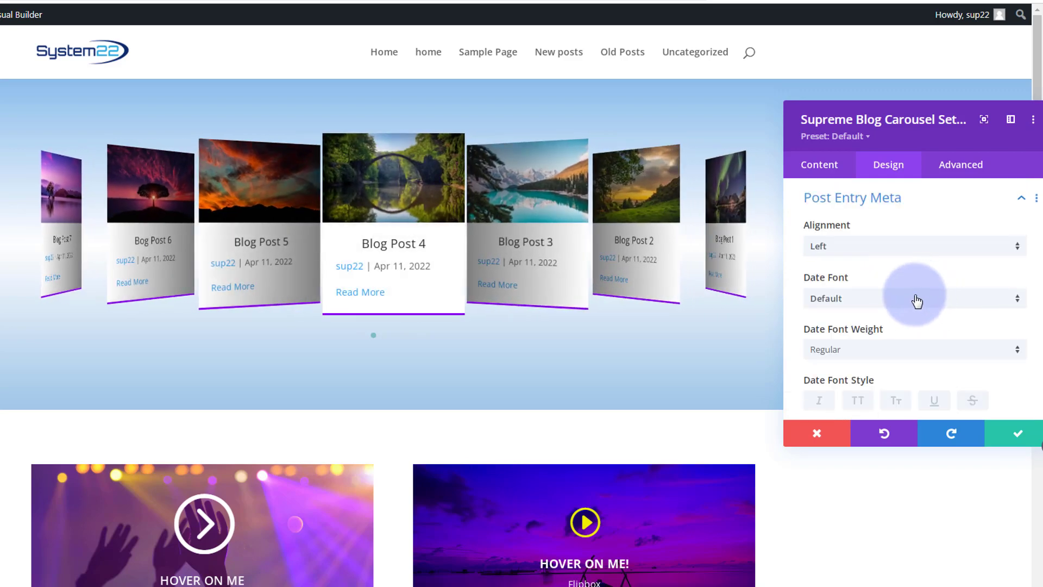
pyautogui.click(891, 247)
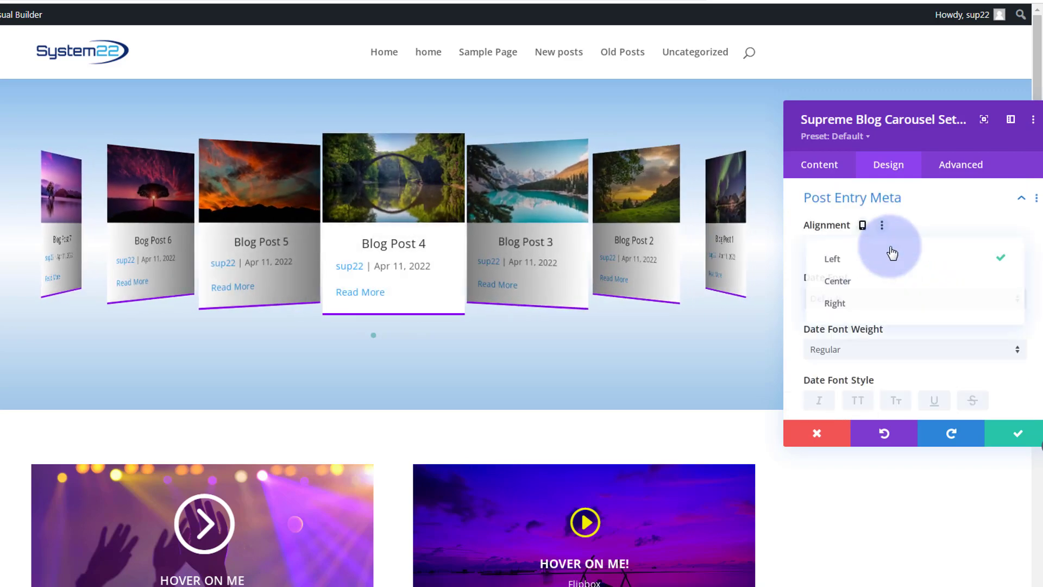
pyautogui.click(886, 279)
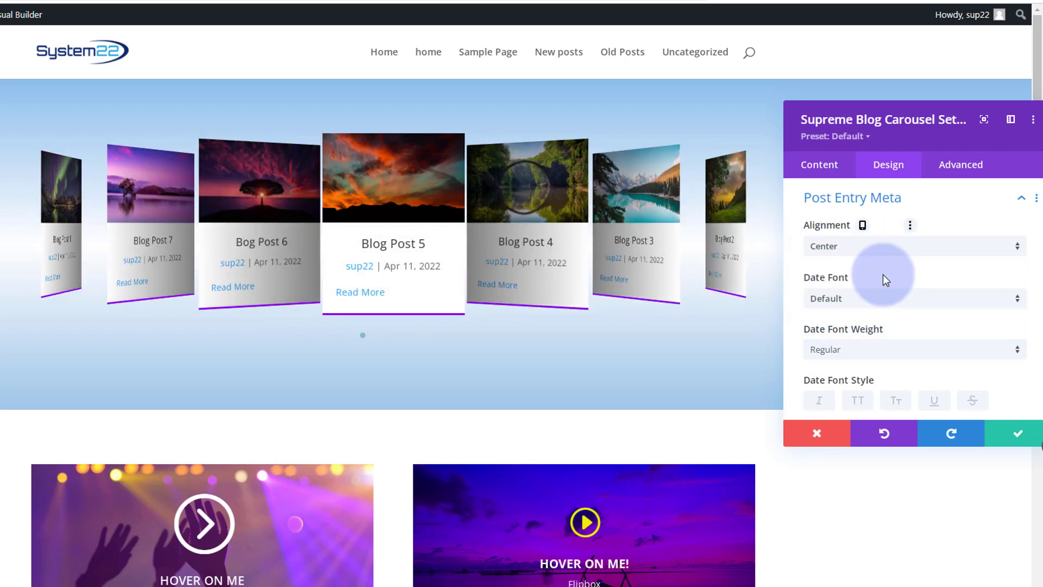
# Make the date text and author text purple (#8300e9)
pyautogui.scroll(-2, 884, 278)
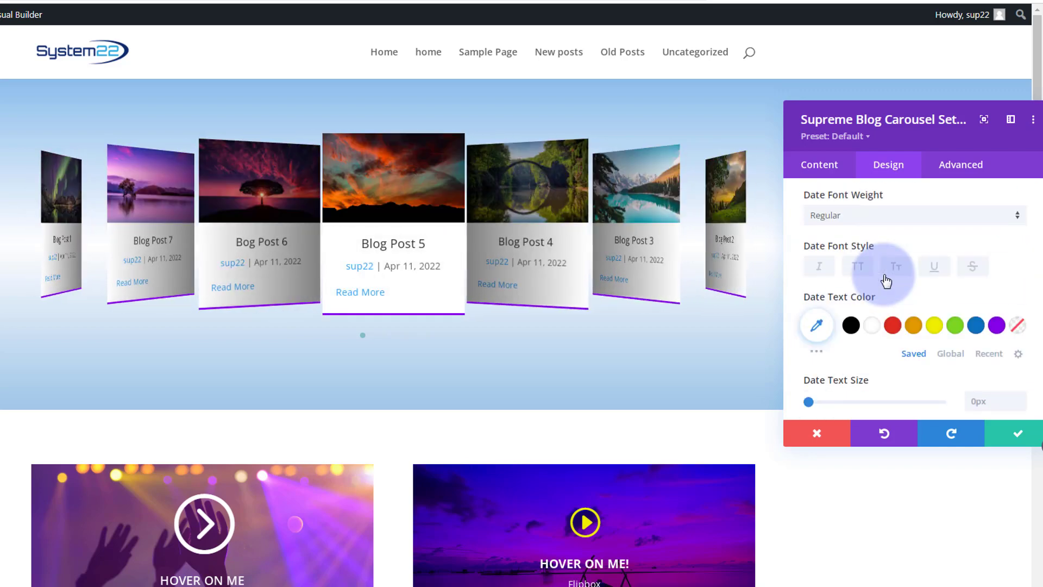
pyautogui.click(996, 330)
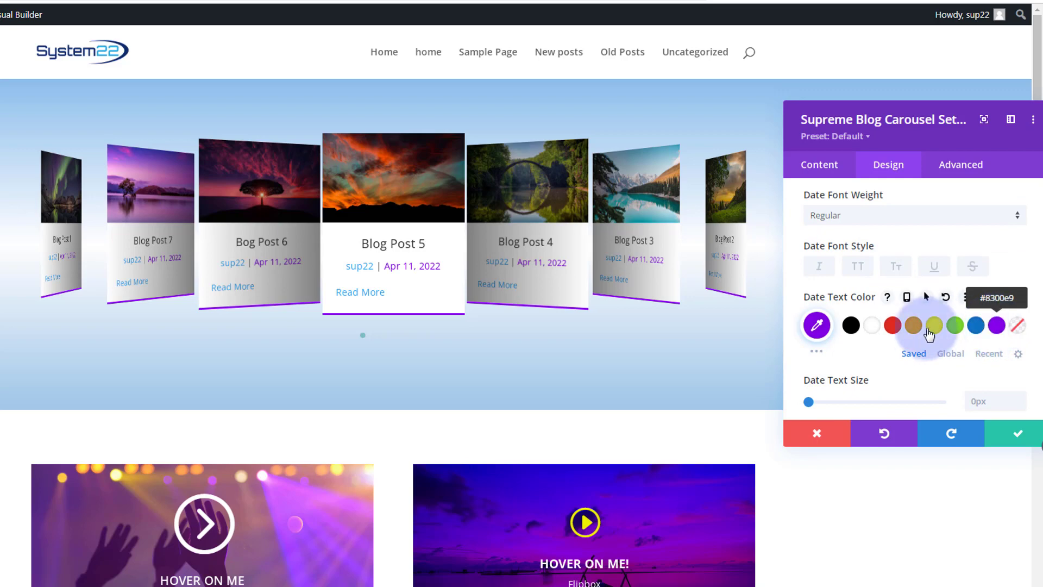
pyautogui.scroll(-2, 925, 333)
pyautogui.scroll(-2, 925, 333)
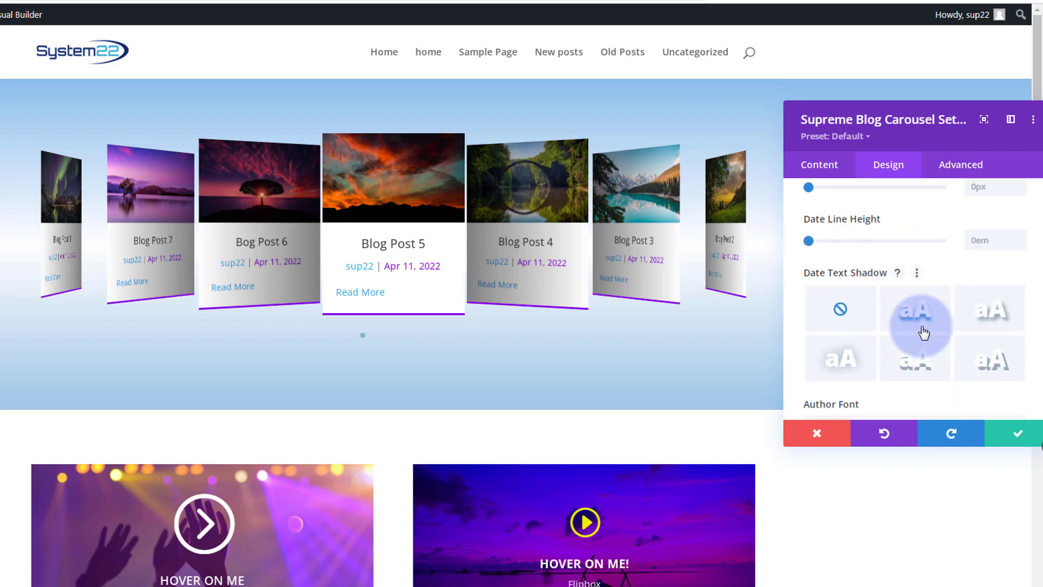
pyautogui.scroll(-2, 924, 333)
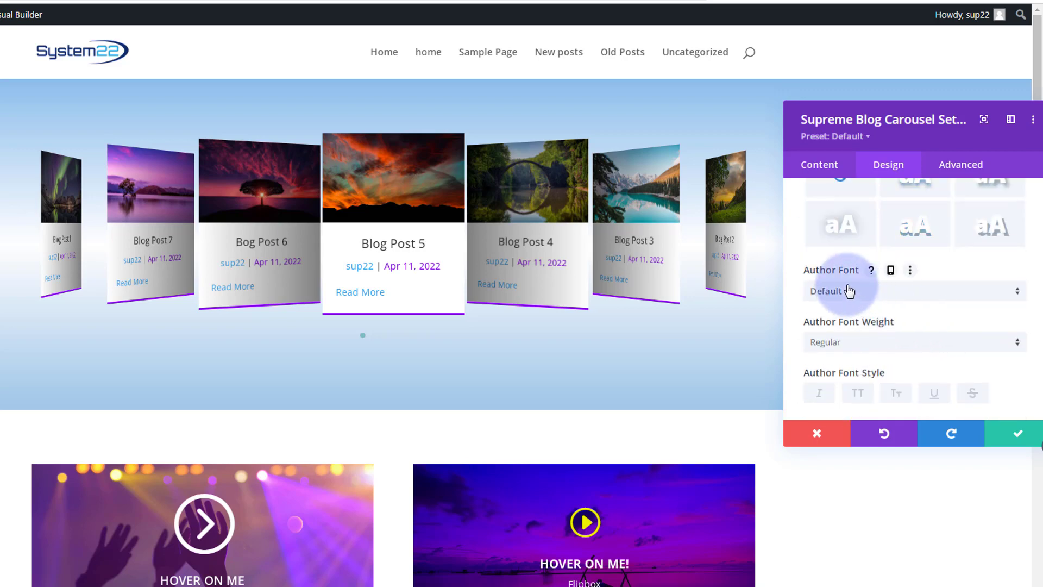
pyautogui.scroll(-2, 872, 312)
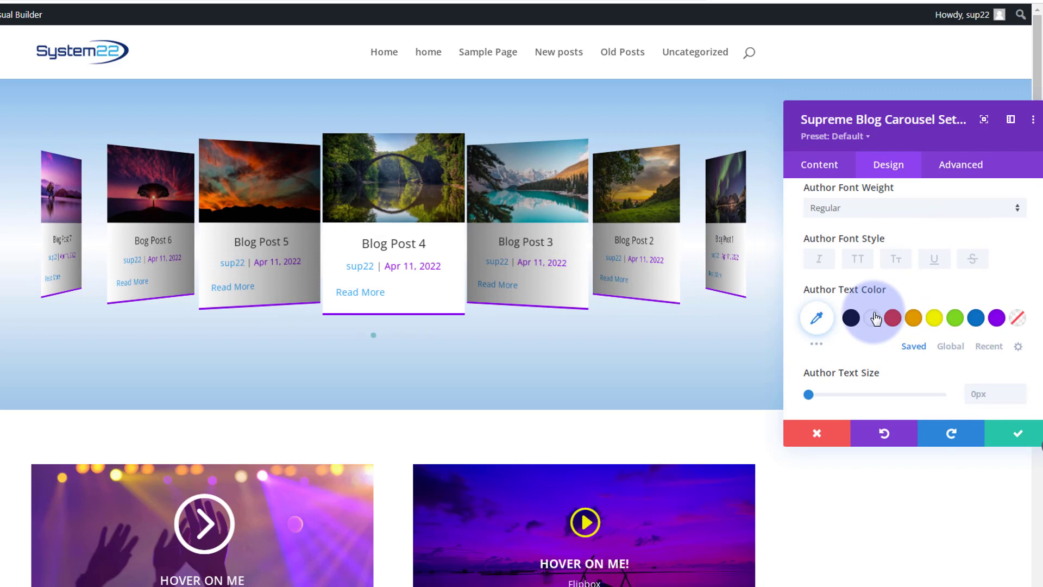
pyautogui.click(997, 321)
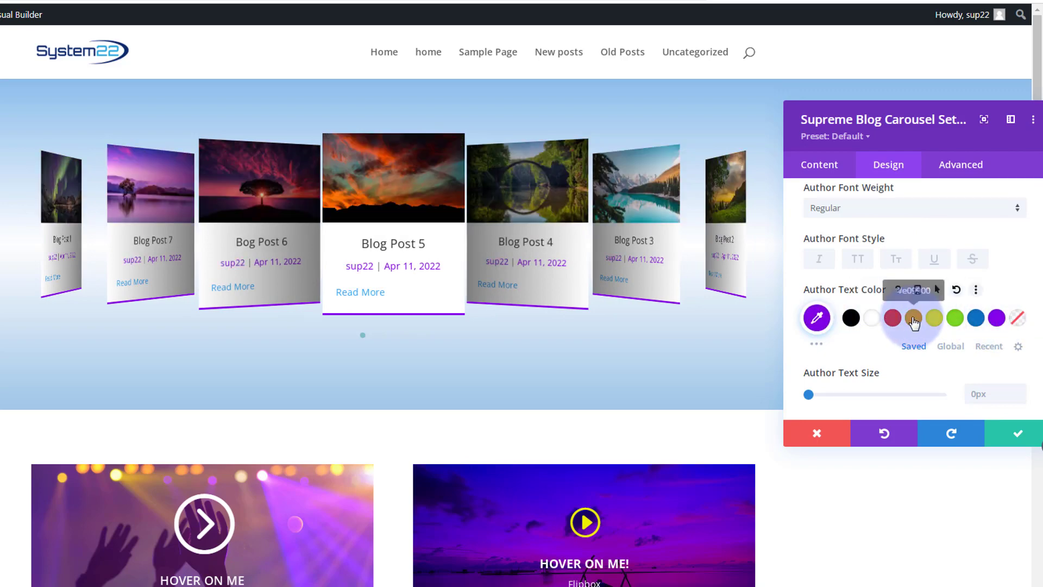
pyautogui.scroll(-3, 912, 321)
pyautogui.scroll(-5, 912, 318)
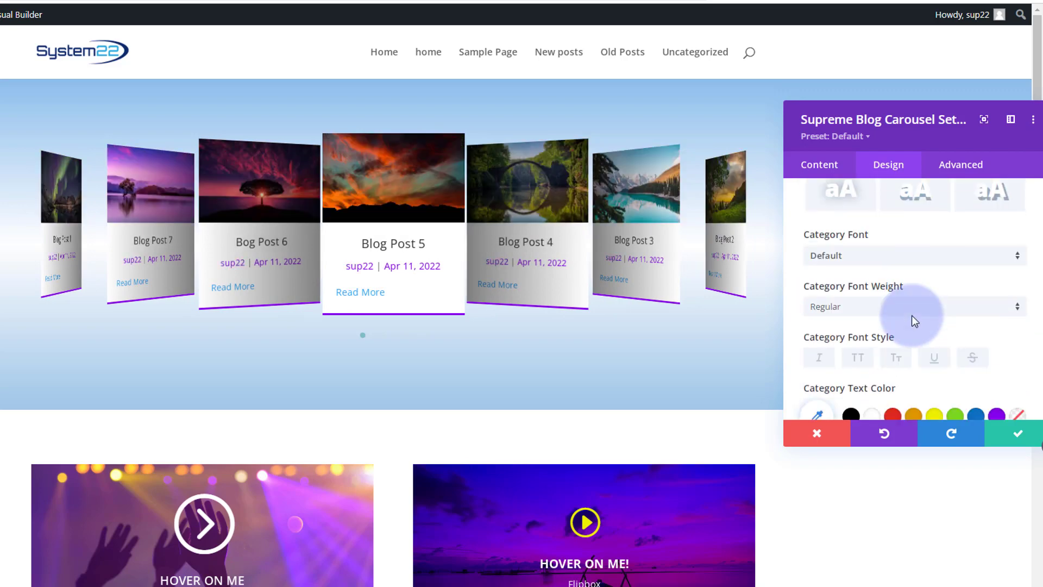
pyautogui.scroll(-8, 911, 317)
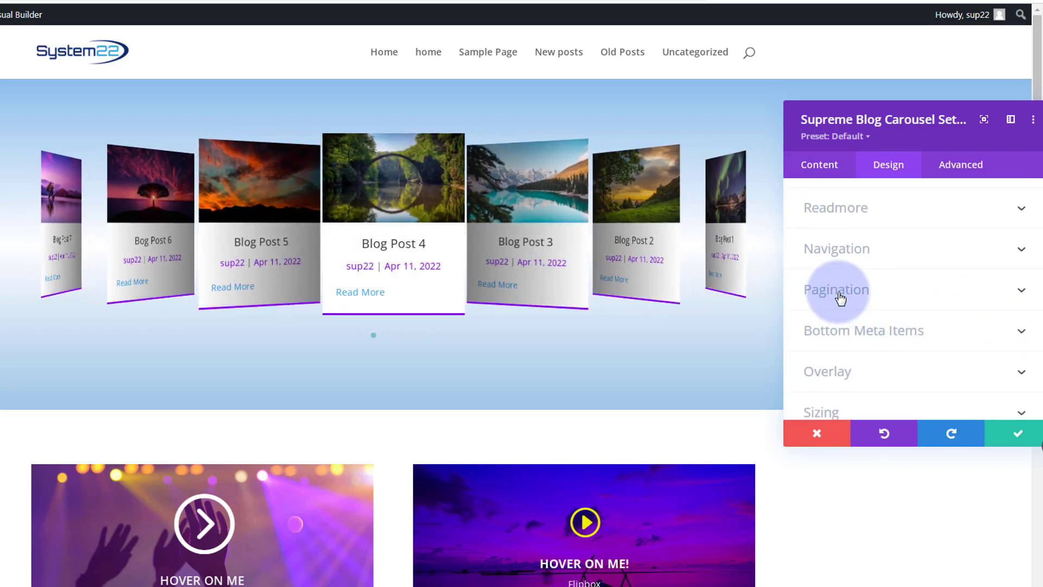
# Centre the Read More buttons, enable custom button styles, and make their text white
pyautogui.click(903, 210)
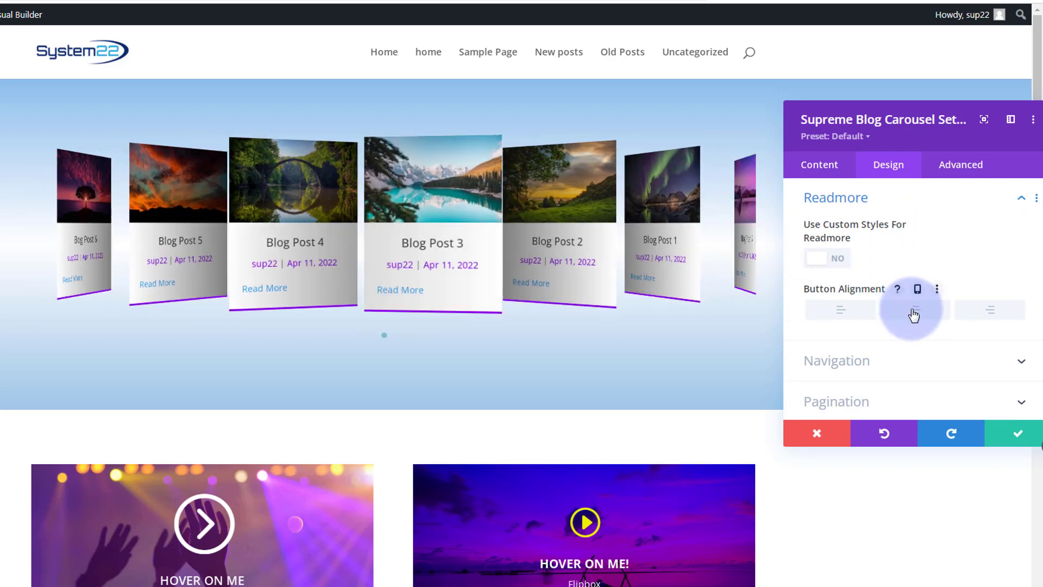
pyautogui.click(915, 313)
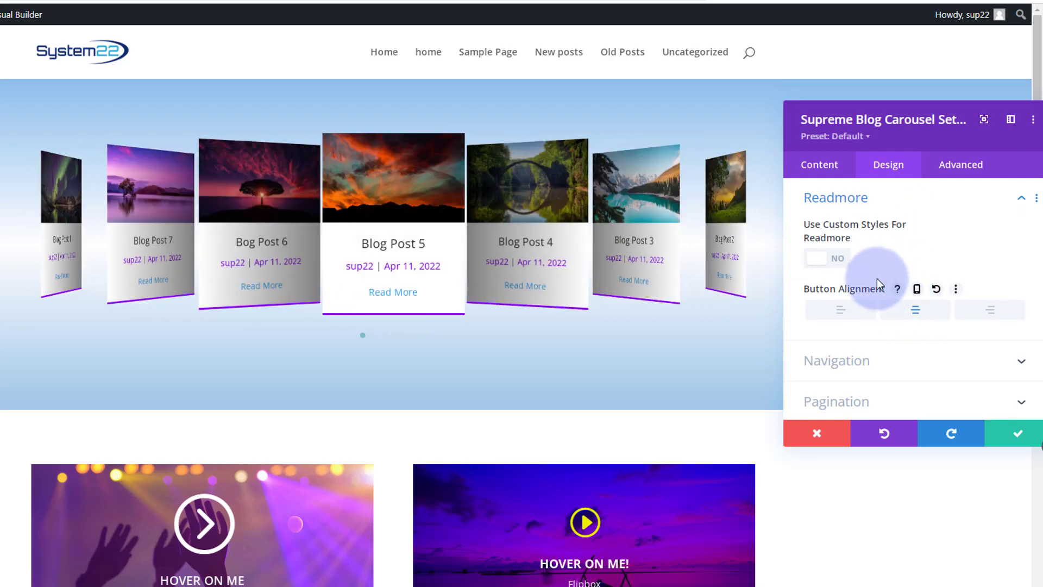
pyautogui.click(839, 263)
pyautogui.scroll(-1, 863, 288)
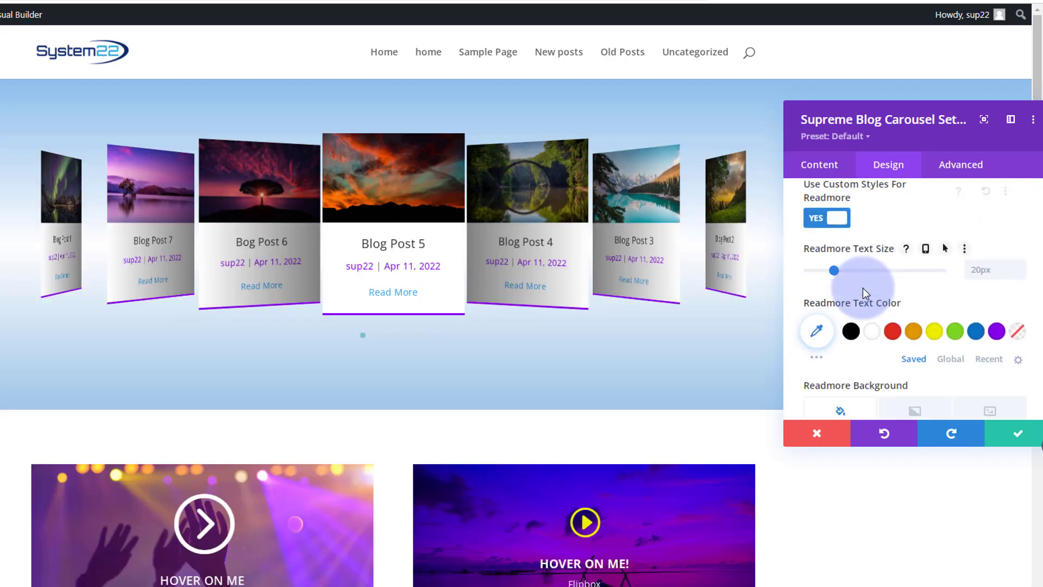
pyautogui.scroll(-3, 863, 288)
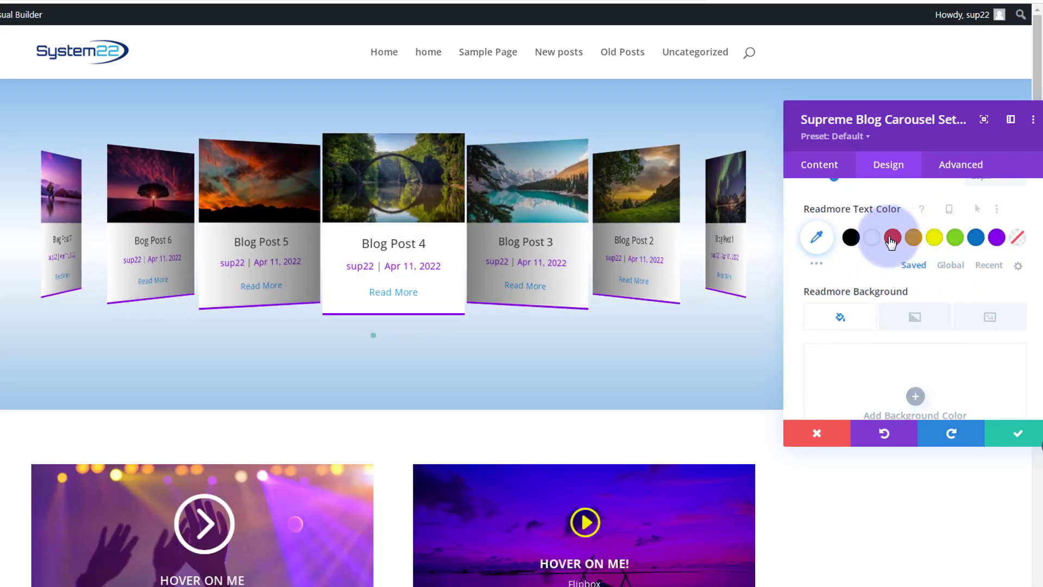
pyautogui.click(873, 239)
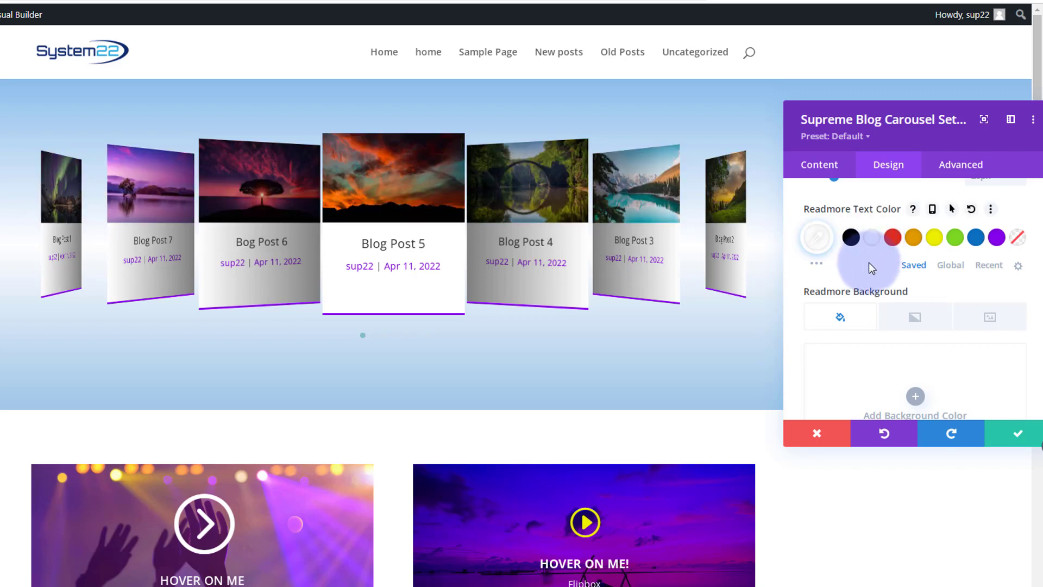
# Give the Read More buttons a #8300e9 border colour with 0px border width
pyautogui.scroll(-3, 869, 262)
pyautogui.scroll(-3, 982, 235)
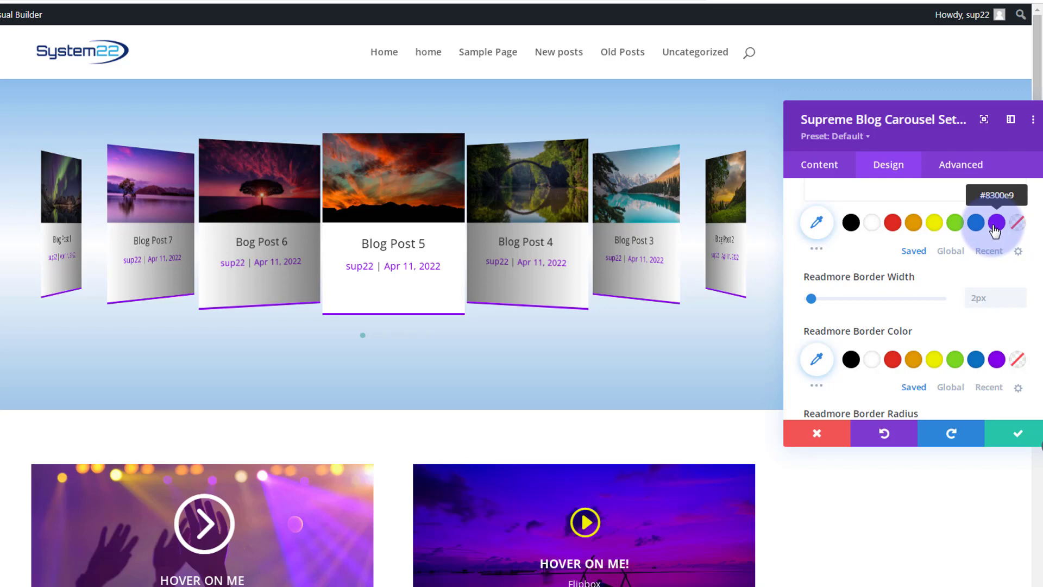
pyautogui.click(995, 230)
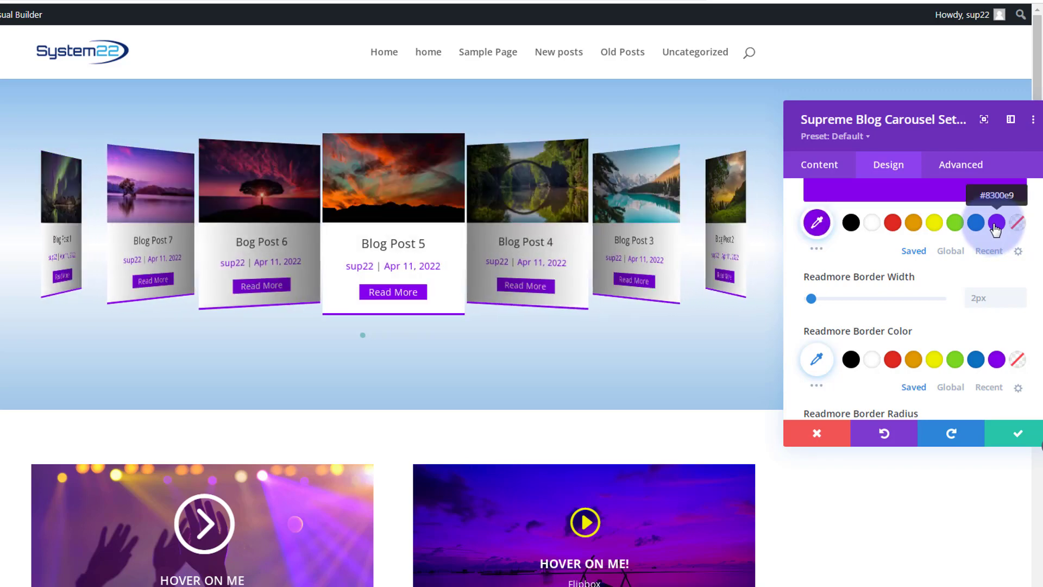
pyautogui.click(1017, 301)
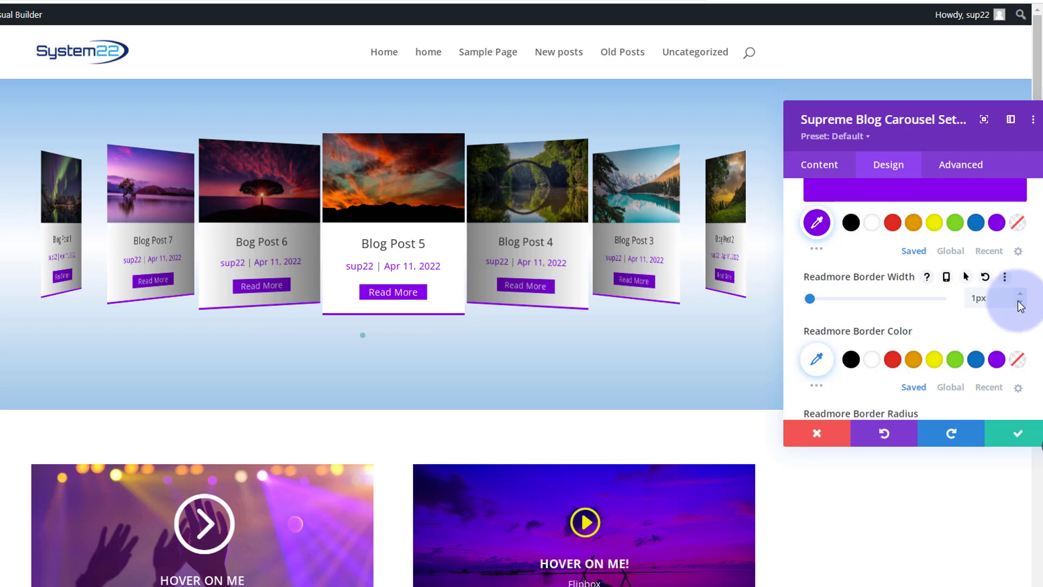
pyautogui.click(1018, 301)
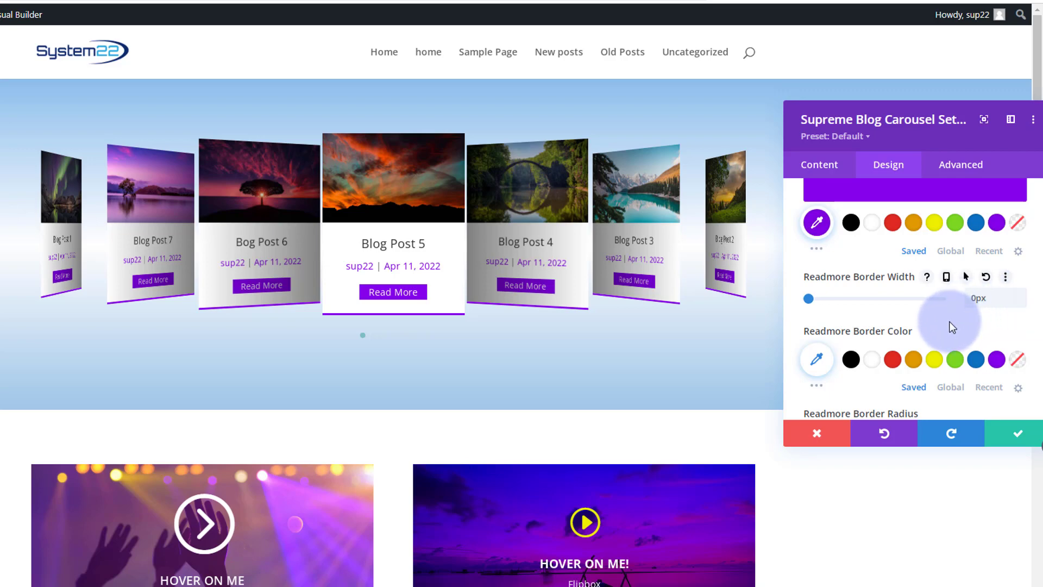
# Set Show Readmore Icon to NO
pyautogui.scroll(-2, 951, 319)
pyautogui.scroll(-8, 949, 321)
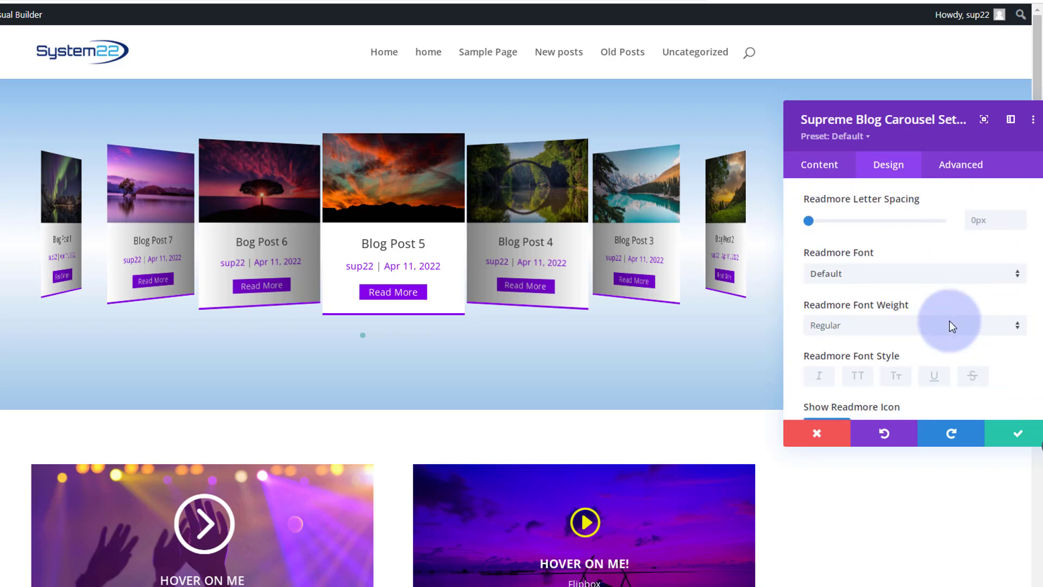
pyautogui.scroll(-3, 950, 320)
pyautogui.scroll(-1, 932, 309)
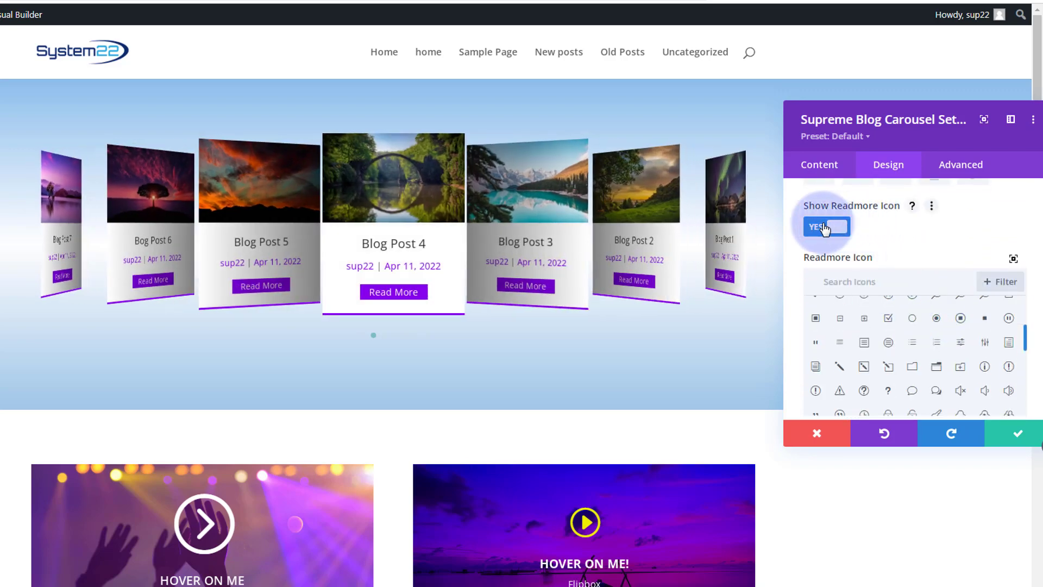
pyautogui.click(824, 229)
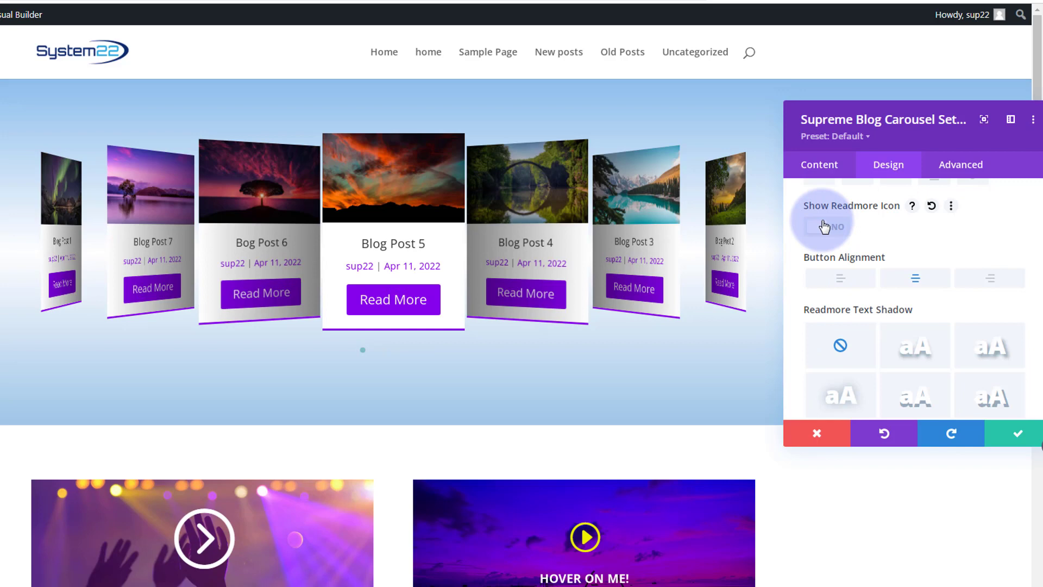
pyautogui.scroll(-3, 905, 236)
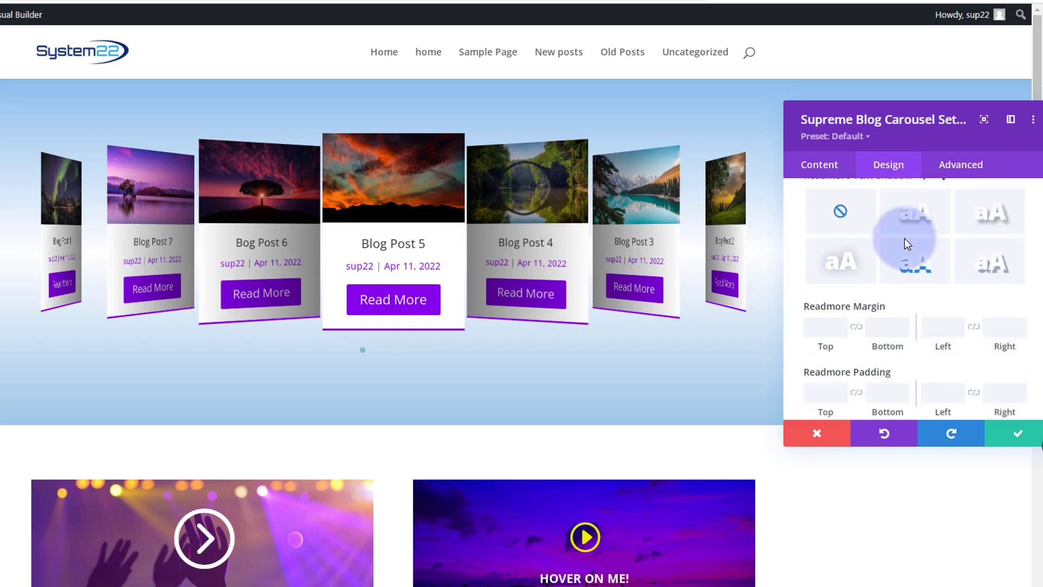
pyautogui.scroll(-5, 904, 238)
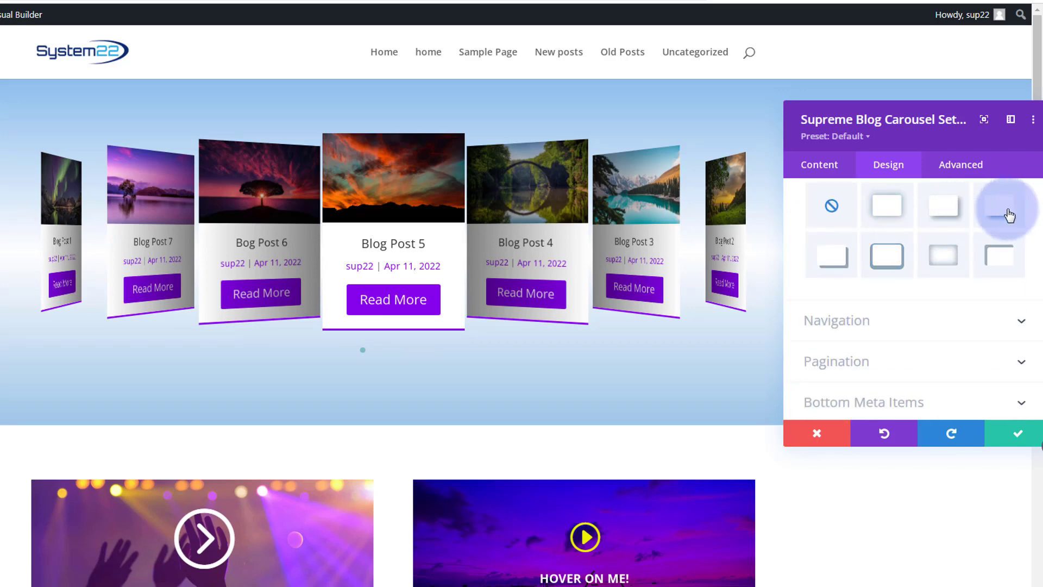
# Apply the fourth box-shadow preset to Read More buttons and make both pagination colours #8300e9
pyautogui.click(1004, 213)
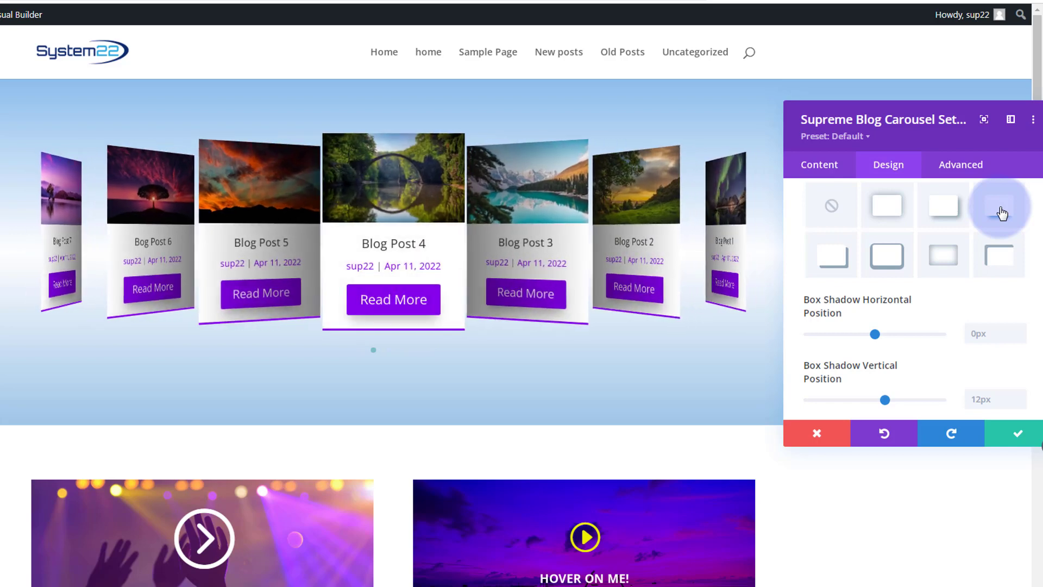
pyautogui.scroll(-8, 930, 318)
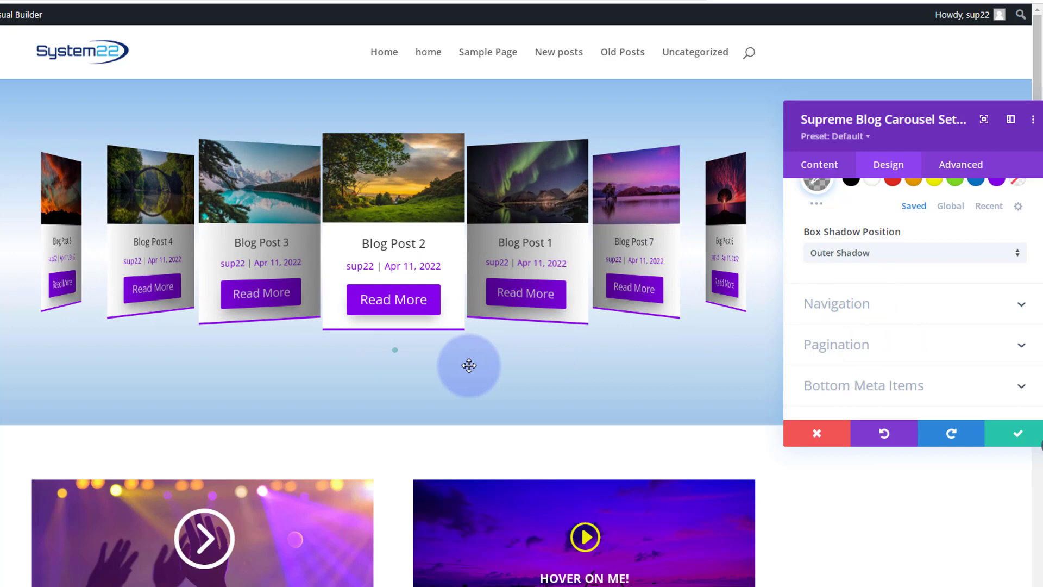
pyautogui.click(896, 346)
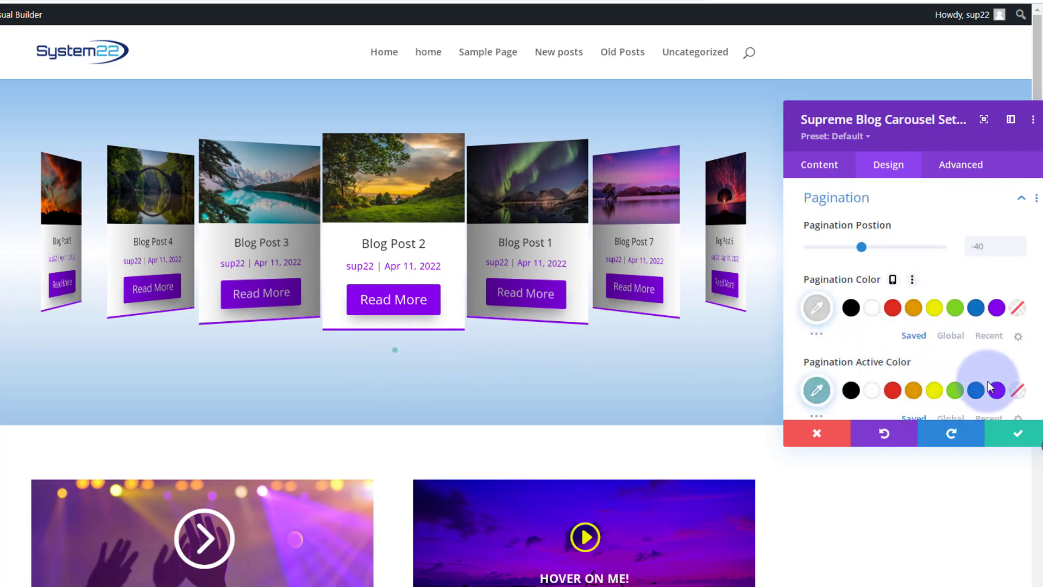
pyautogui.click(998, 390)
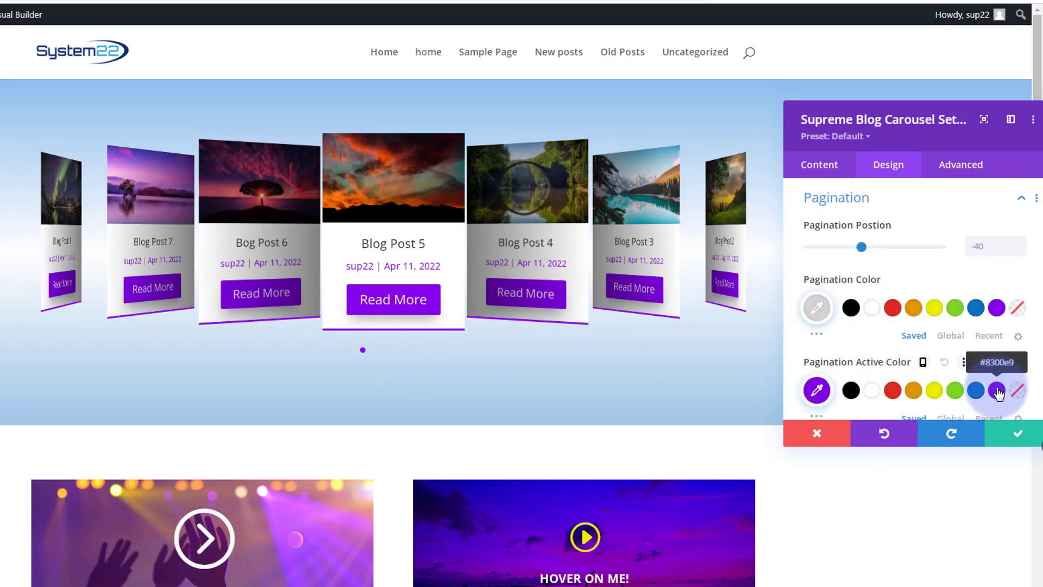
pyautogui.click(998, 308)
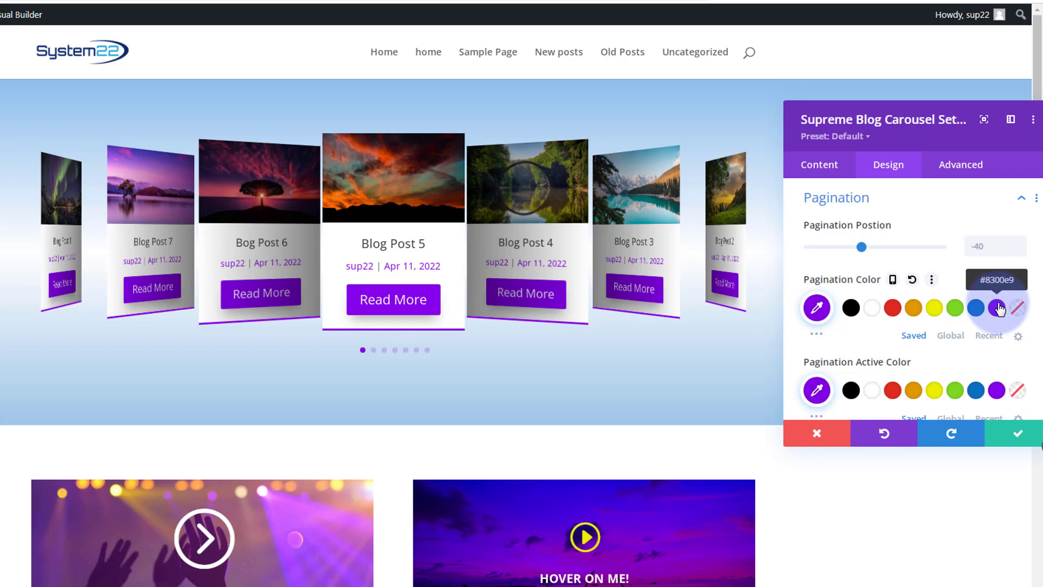
pyautogui.scroll(-5, 883, 359)
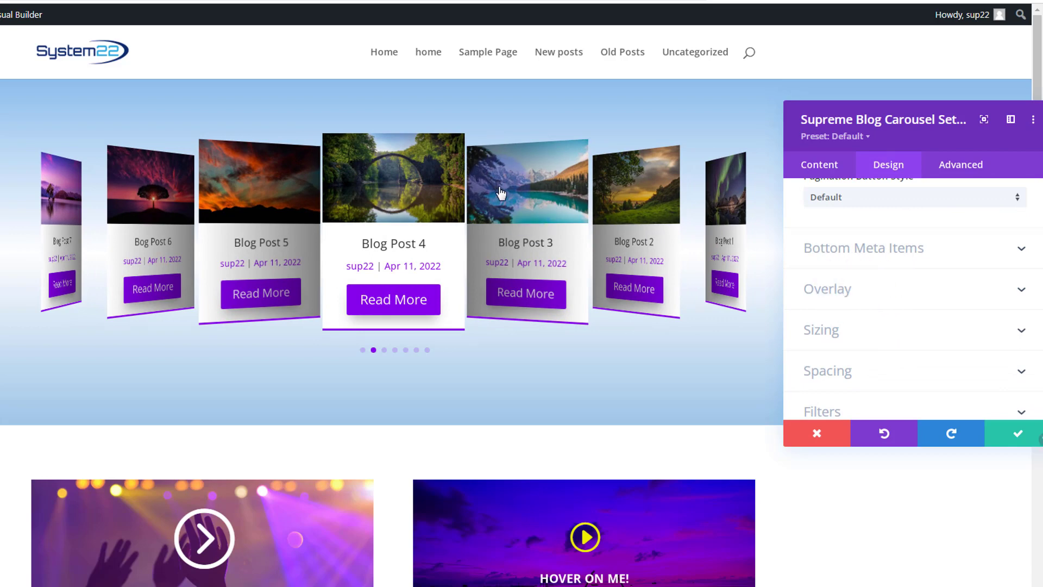
pyautogui.moveTo(397, 190); pyautogui.dragTo(245, 232)
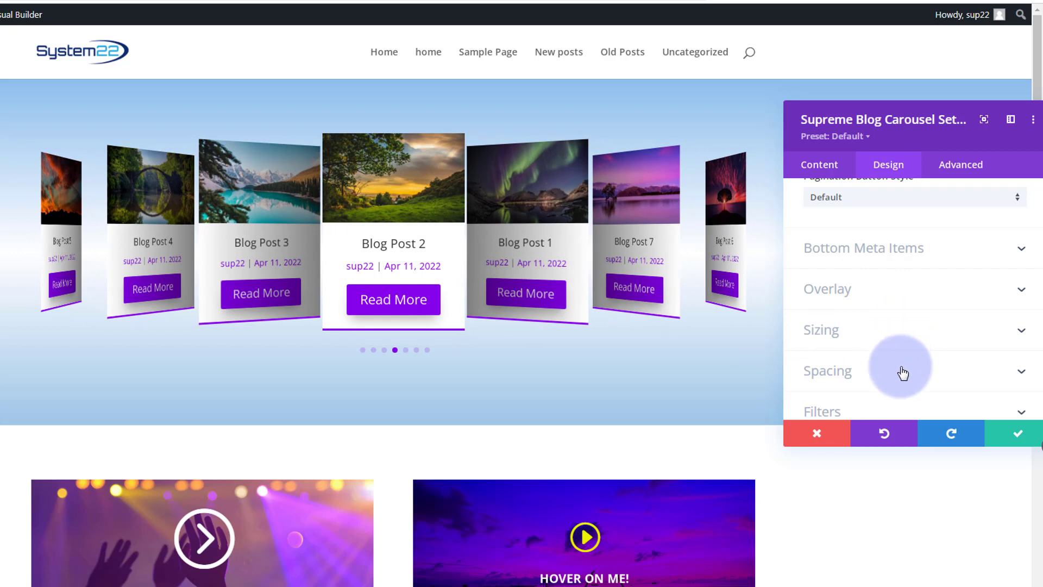
# In Carousel Settings, set Coverflow Rotate to 20 and Coverflow Depth to 135
pyautogui.scroll(-3, 901, 369)
pyautogui.scroll(3, 803, 217)
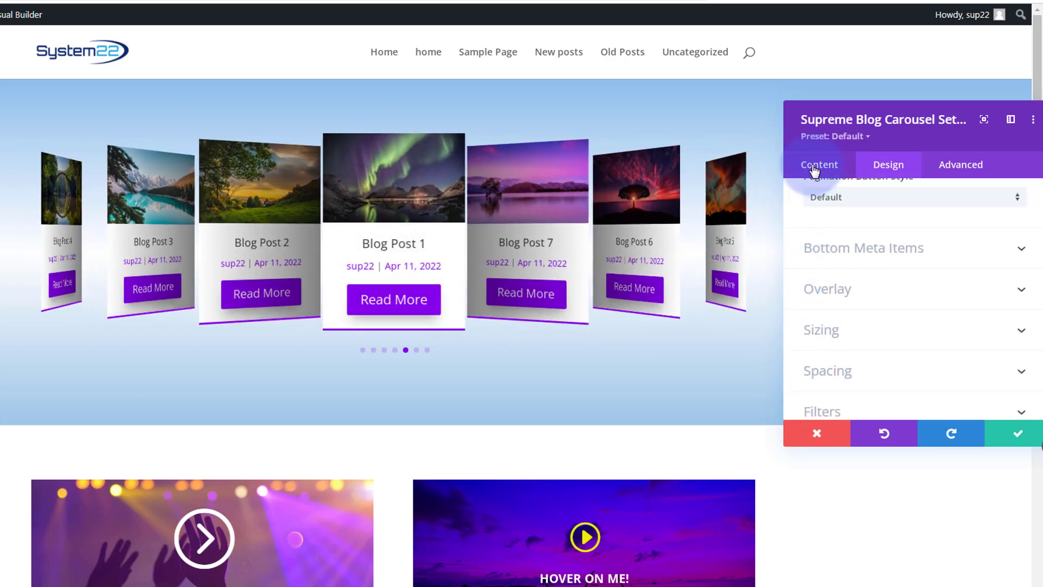
pyautogui.click(815, 166)
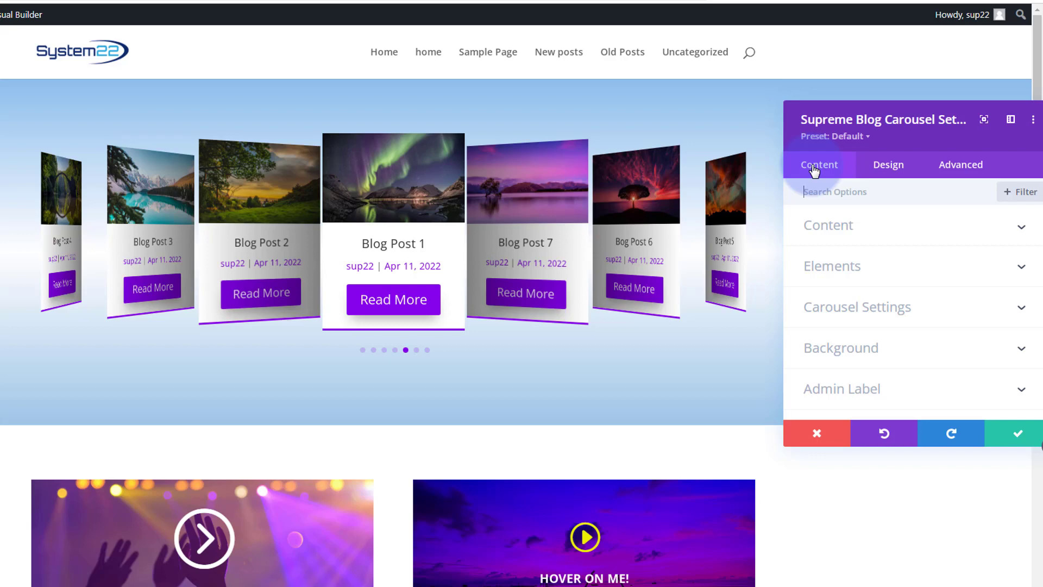
pyautogui.click(915, 308)
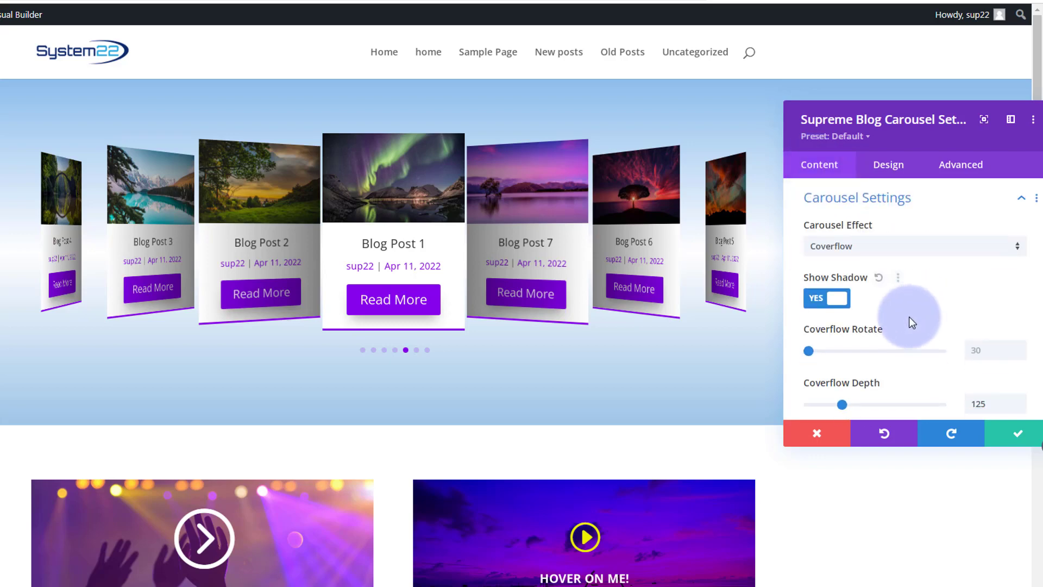
pyautogui.moveTo(816, 348)
pyautogui.mouseDown()
pyautogui.moveTo(828, 346)
pyautogui.moveTo(791, 347)
pyautogui.moveTo(814, 350)
pyautogui.mouseUp()
pyautogui.click(971, 353)
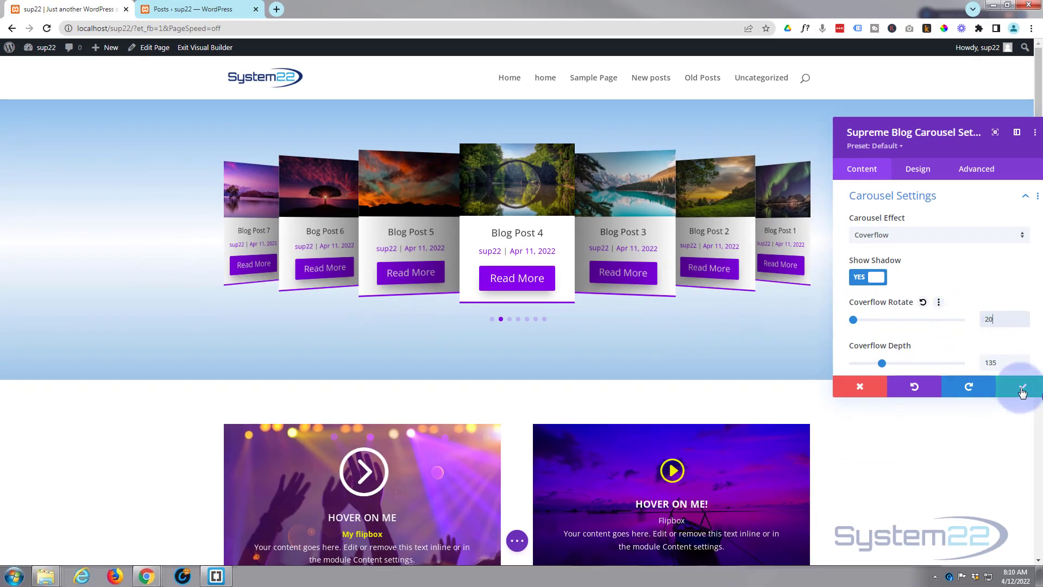
# Confirm the module settings, save the page, and exit the Visual Builder
pyautogui.click(1022, 390)
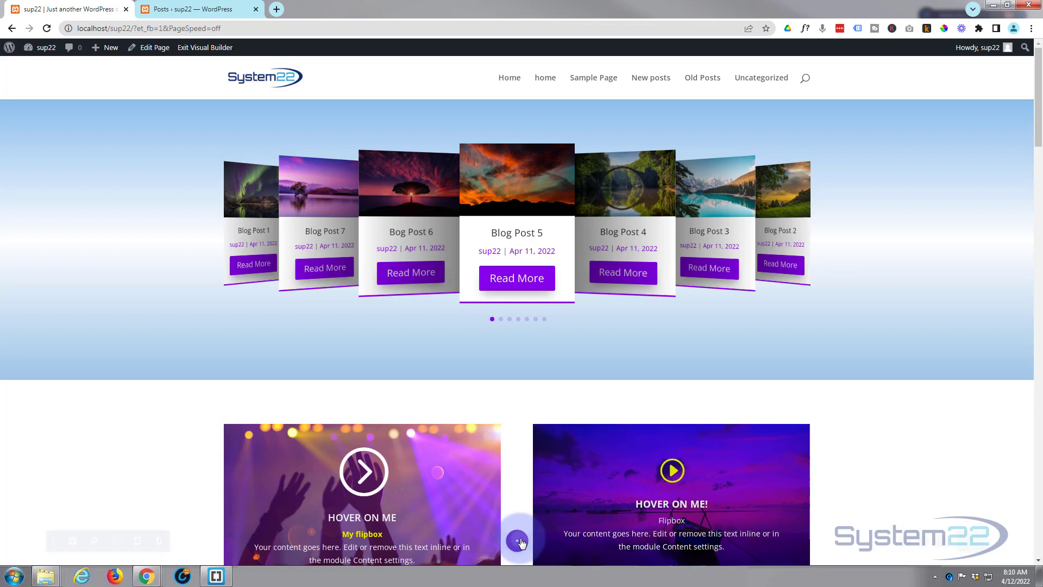
pyautogui.click(518, 540)
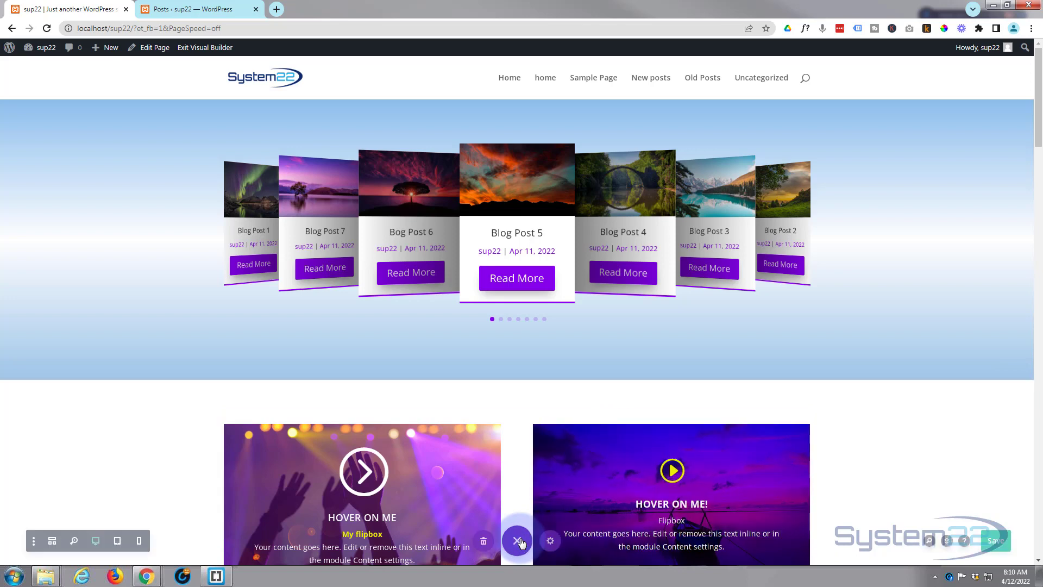
pyautogui.click(1009, 545)
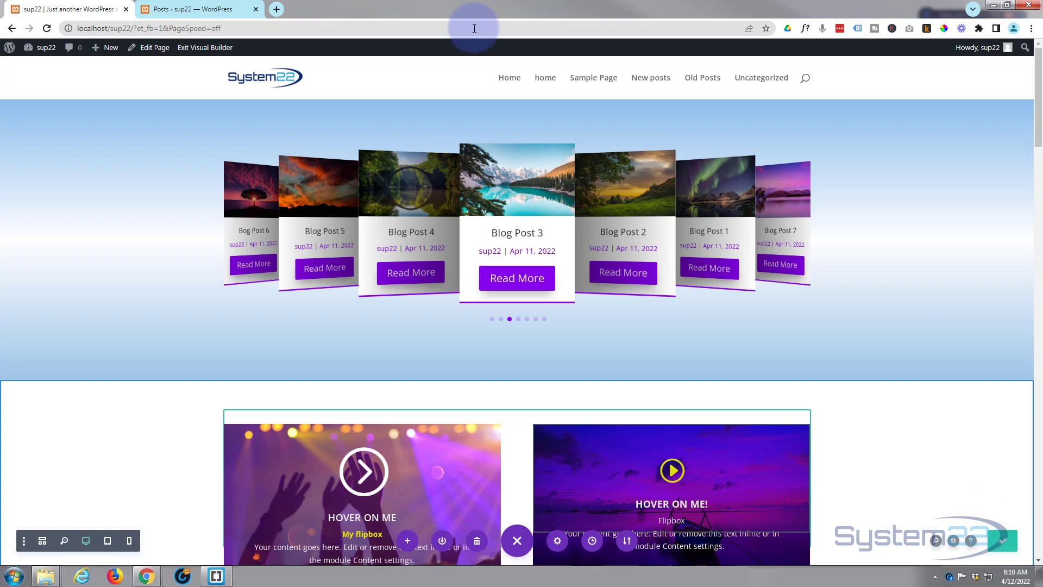
pyautogui.click(191, 47)
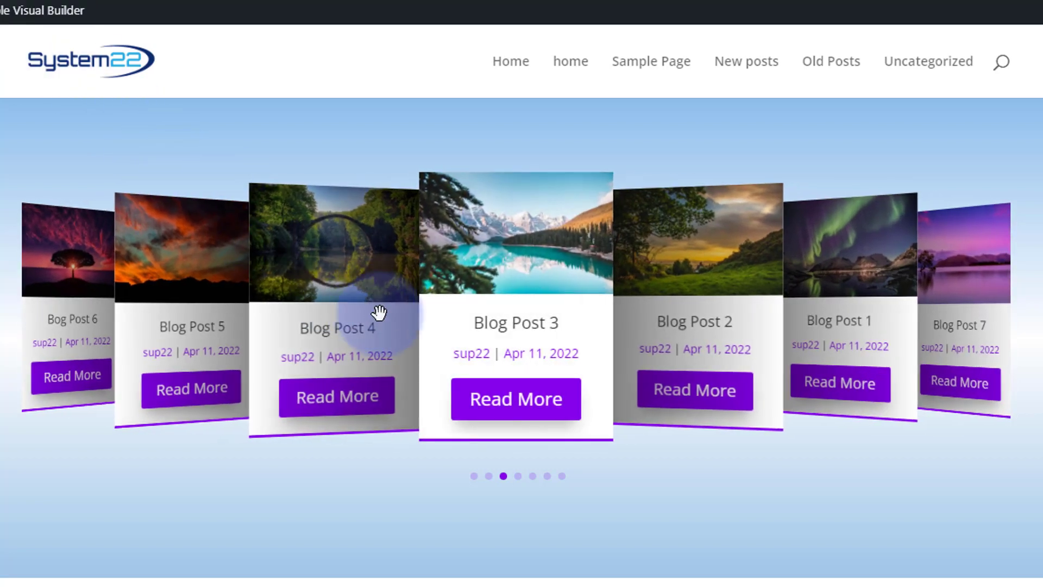
pyautogui.click(497, 356)
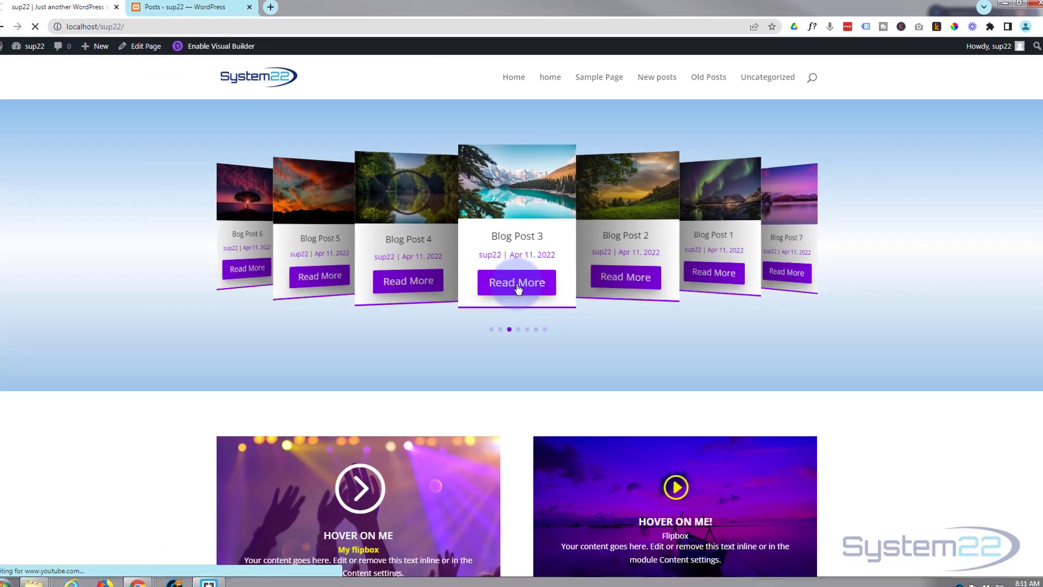
pyautogui.click(517, 288)
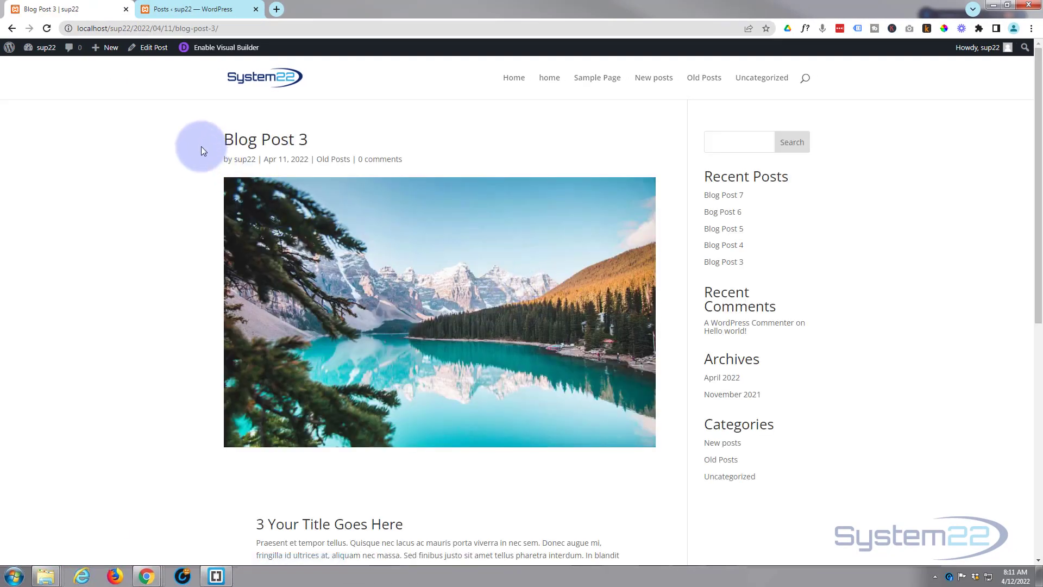
pyautogui.scroll(-8, 202, 147)
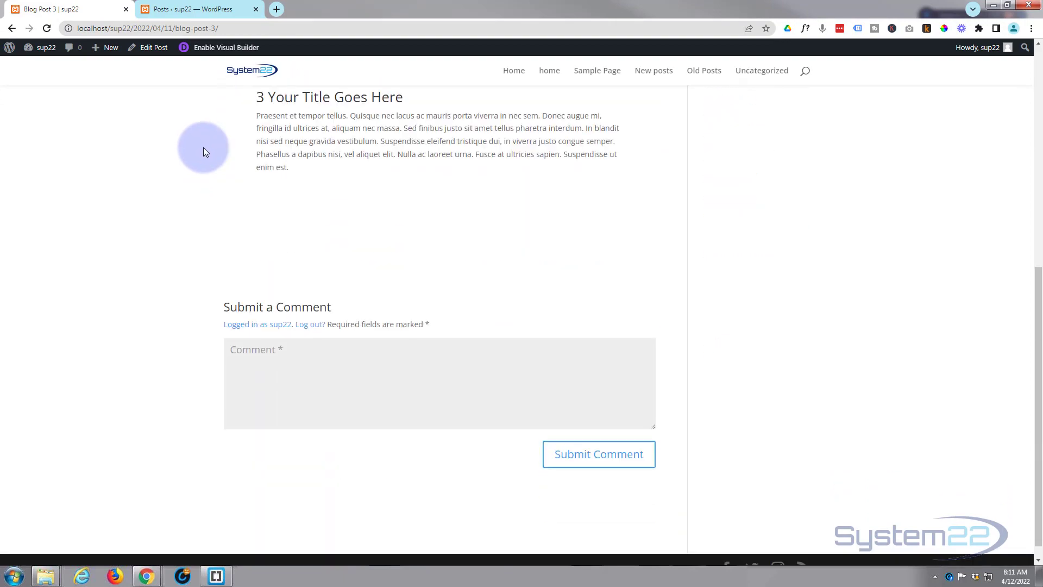
pyautogui.scroll(8, 204, 149)
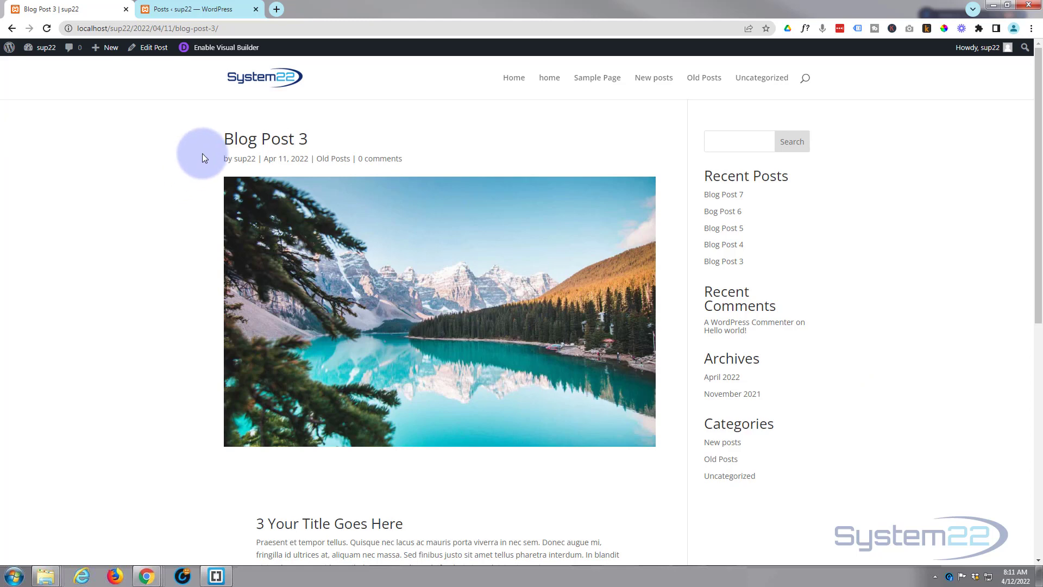
pyautogui.click(12, 29)
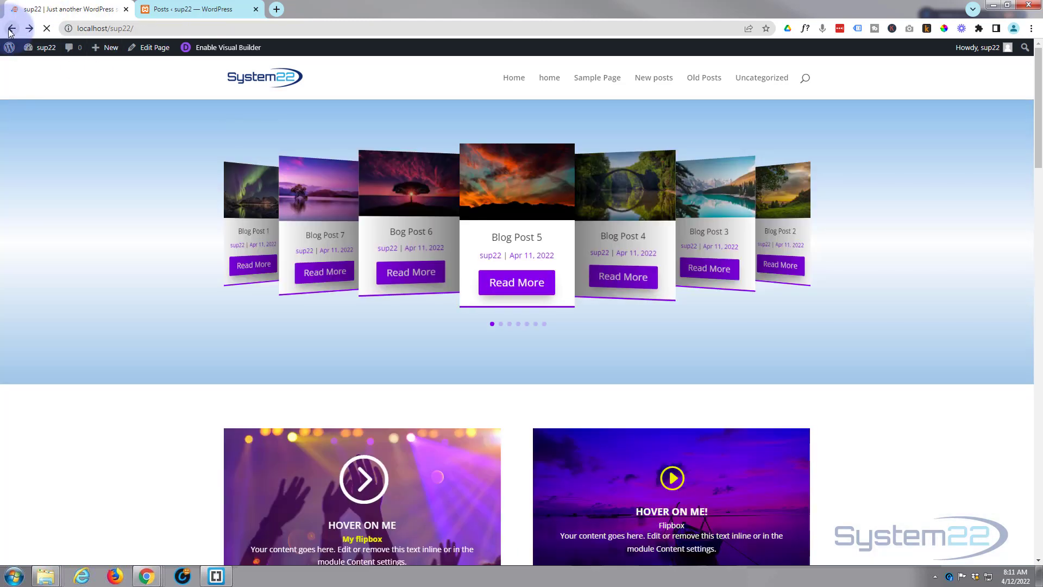